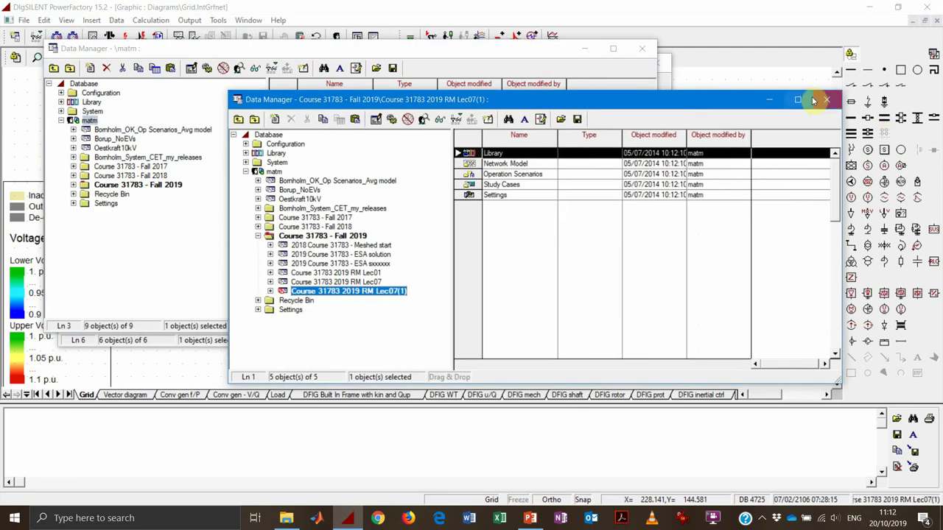
# Clear the open Data Manager windows away to reveal the generator side of the Grid diagram
pyautogui.click(639, 52)
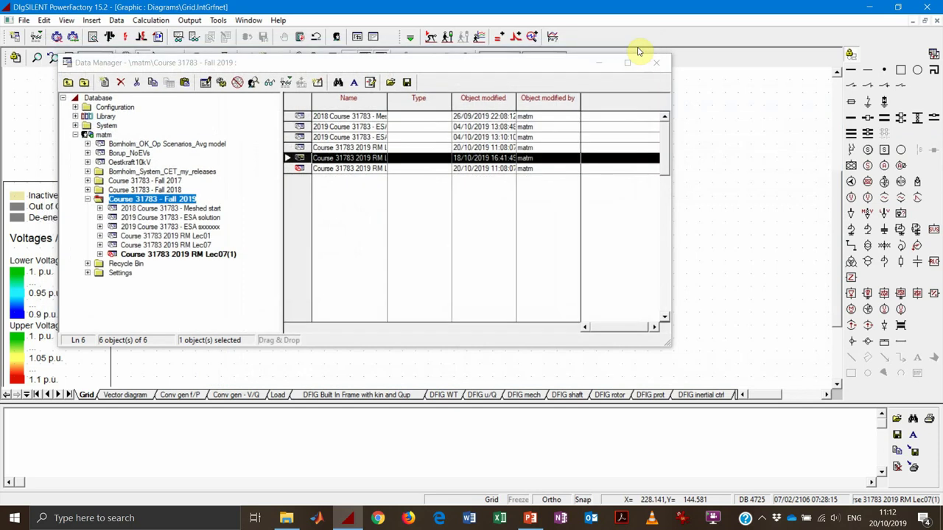
pyautogui.click(599, 64)
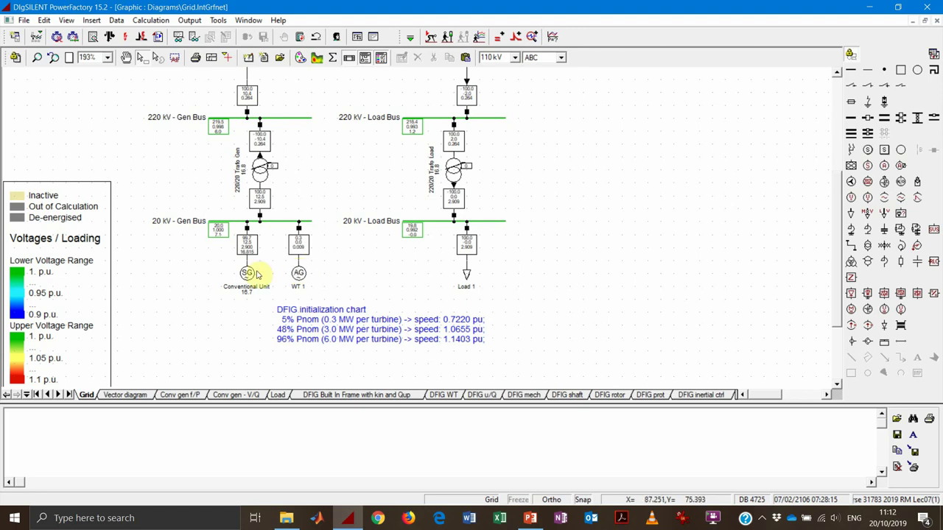
pyautogui.scroll(4, 272, 267)
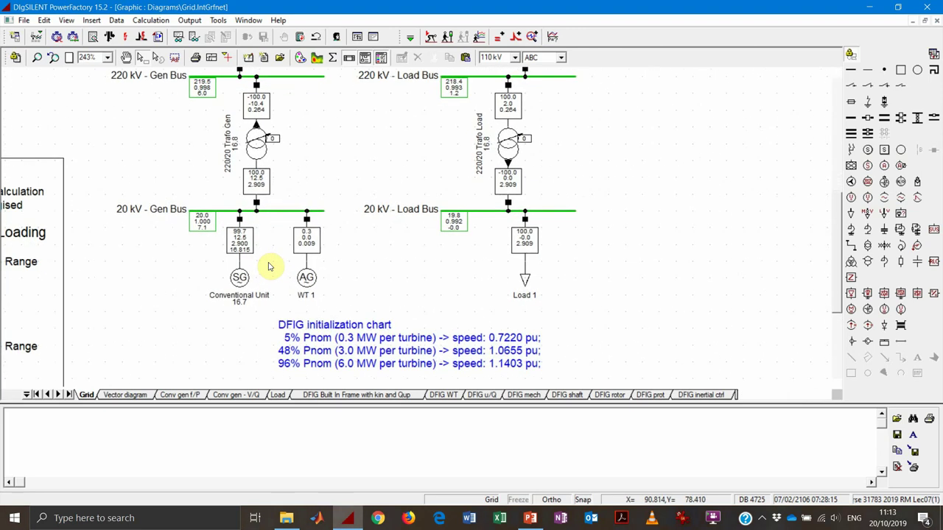
pyautogui.scroll(2, 271, 266)
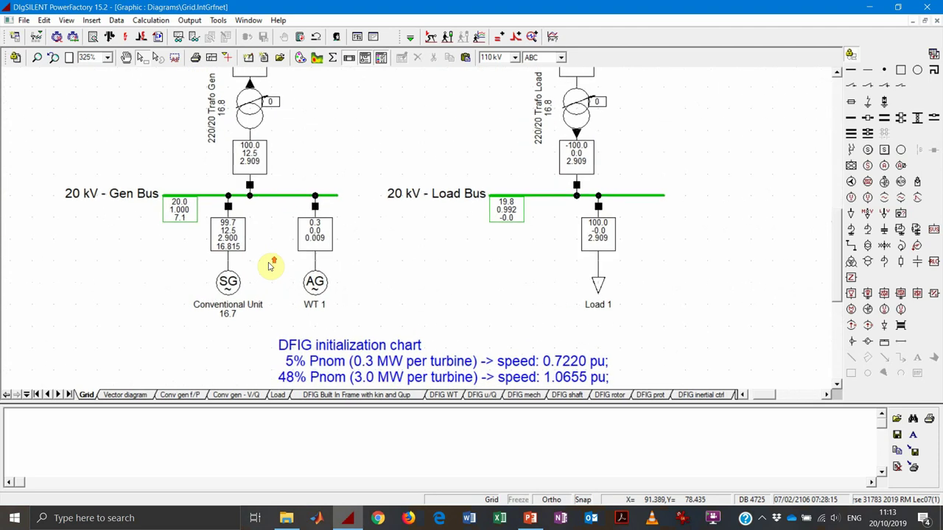
# Examine the basic and RMS-simulation data of WT 1's machine type, DFIG Gen 7 MVA 20 kV
pyautogui.doubleClick(322, 287)
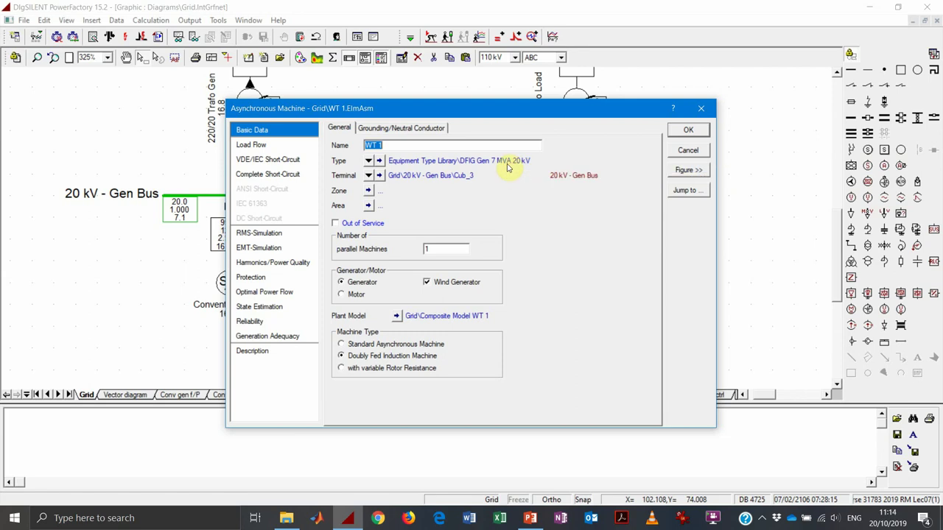
pyautogui.click(379, 162)
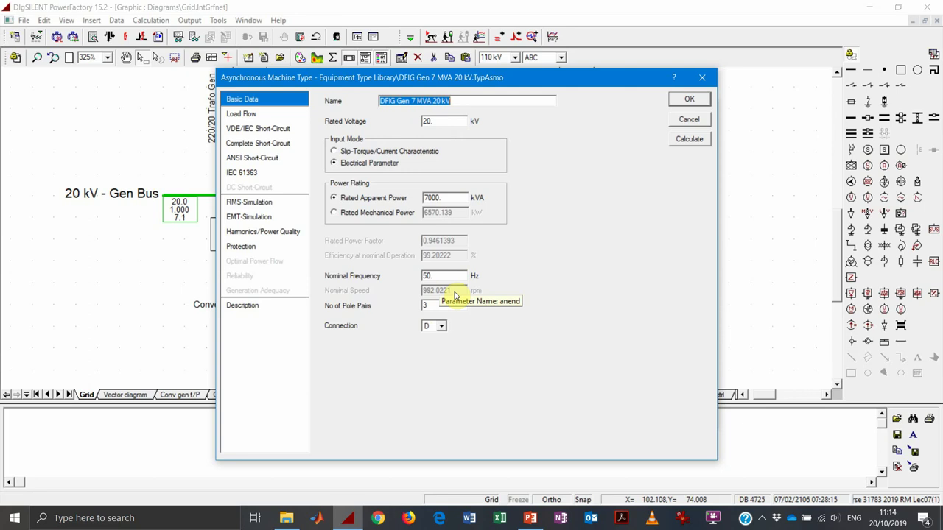
pyautogui.click(279, 204)
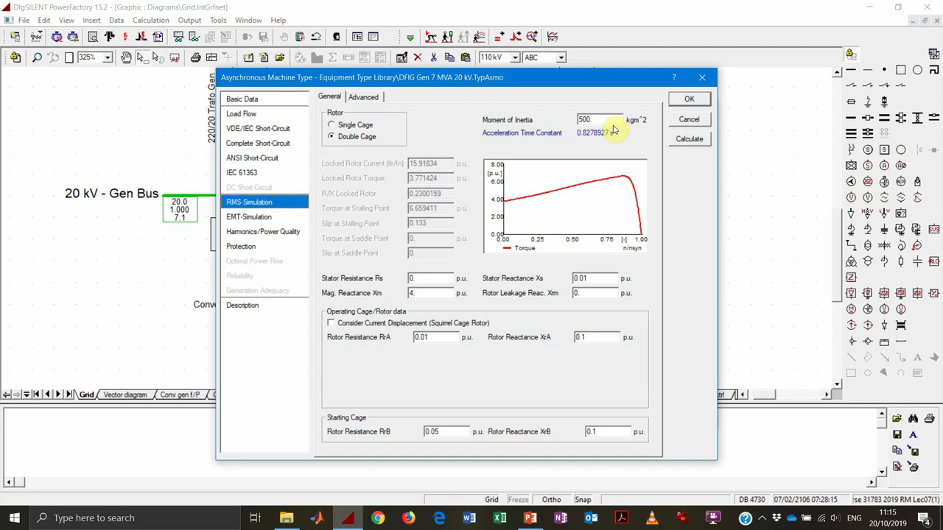
pyautogui.click(689, 99)
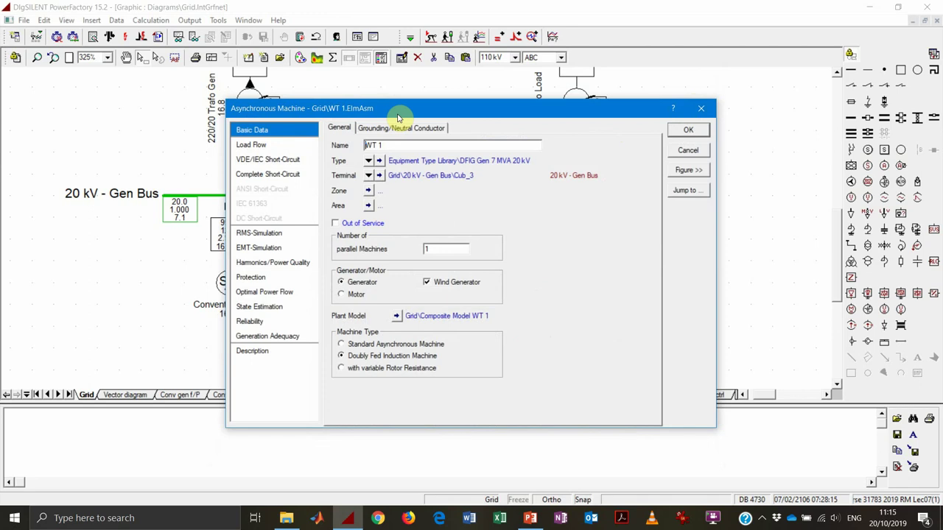
# Review WT 1's load flow data, including the local controller options and the operational limits with the capability curve
pyautogui.click(279, 148)
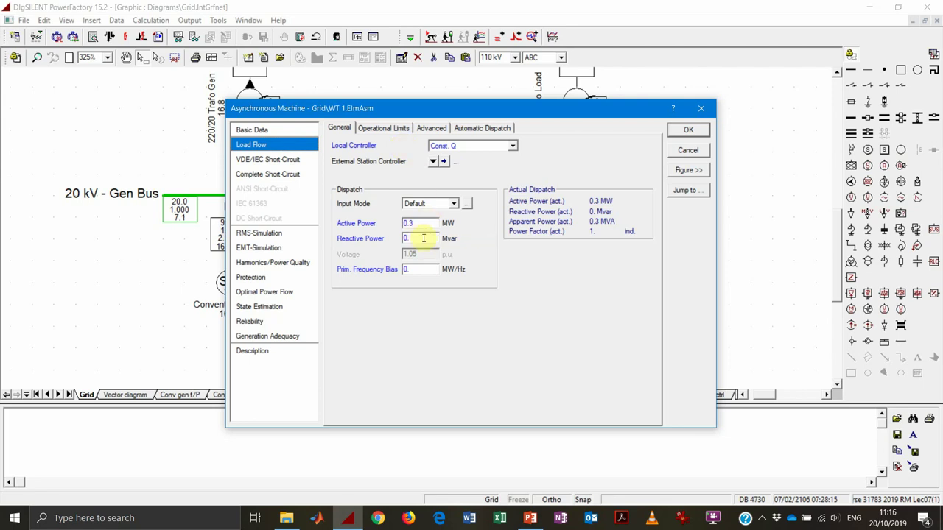
pyautogui.click(472, 147)
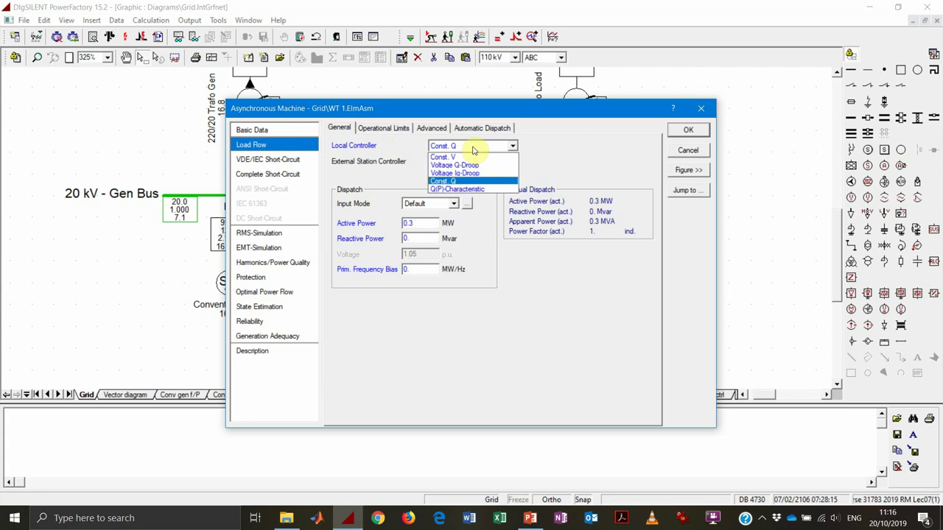
pyautogui.click(566, 153)
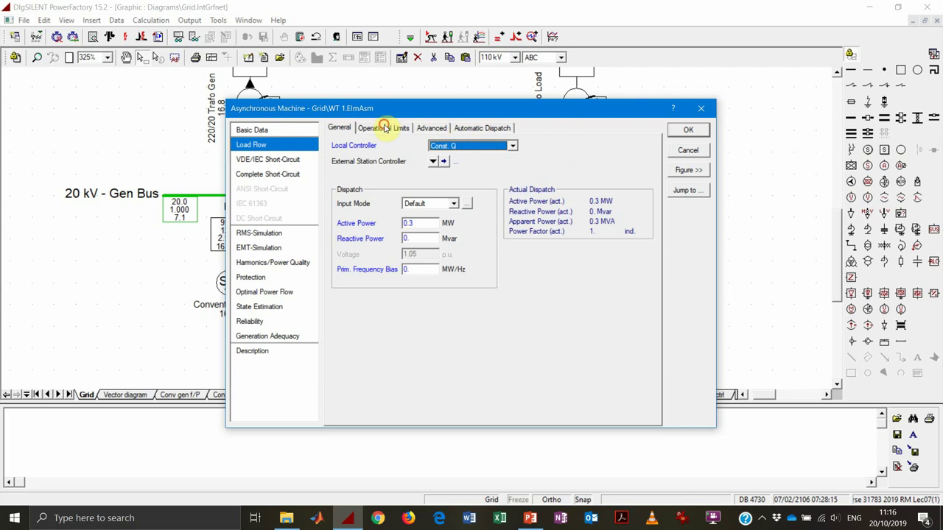
pyautogui.click(384, 127)
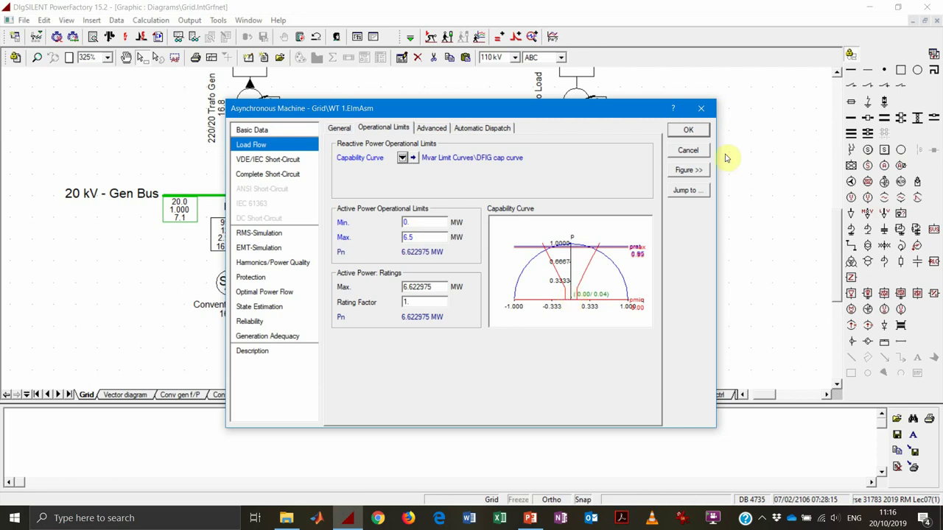
pyautogui.click(687, 130)
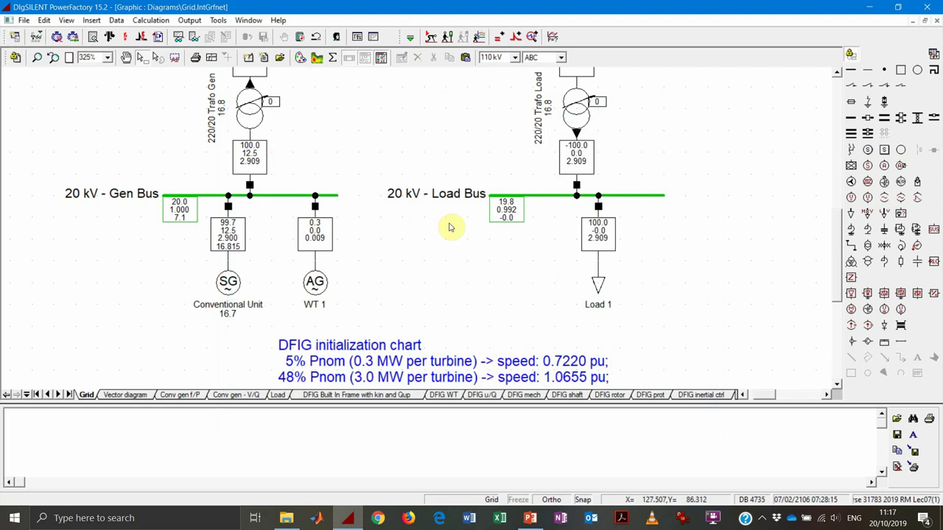
# Examine the control blocks and signals of the DFIG Built In Frame with kin and Qup diagram in an enlarged drawing area
pyautogui.click(378, 396)
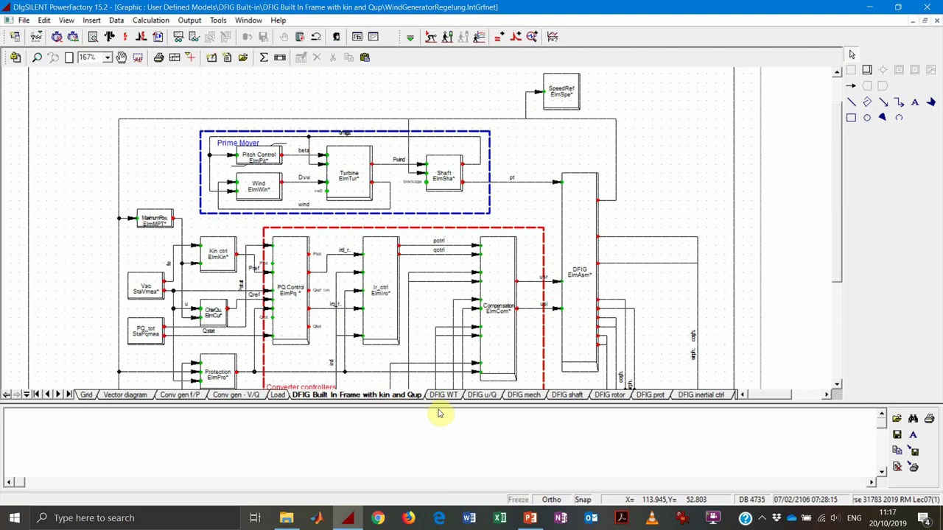
pyautogui.moveTo(448, 404); pyautogui.dragTo(452, 463)
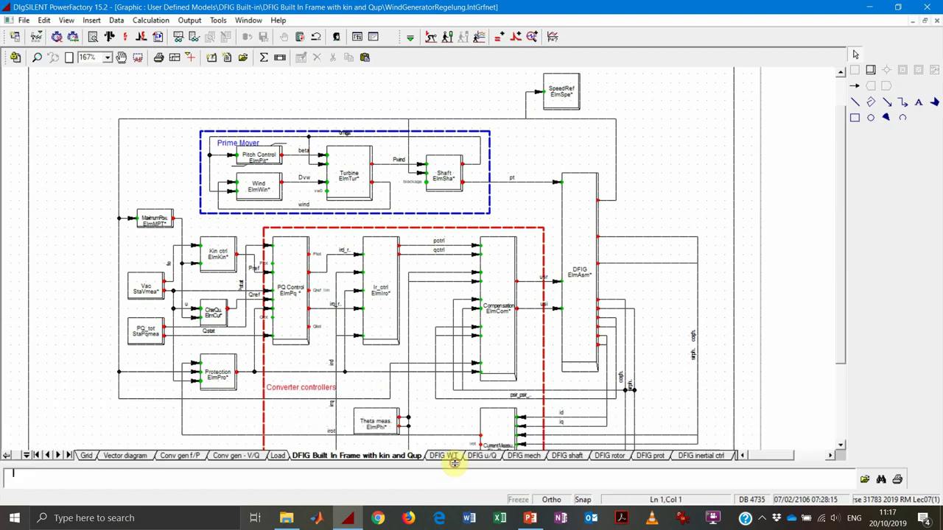
pyautogui.scroll(-1, 404, 294)
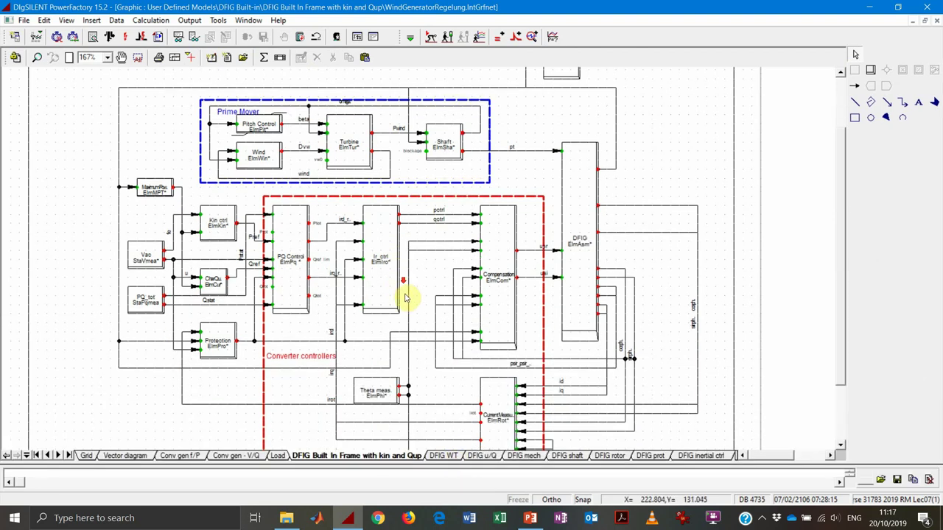
pyautogui.scroll(1, 411, 297)
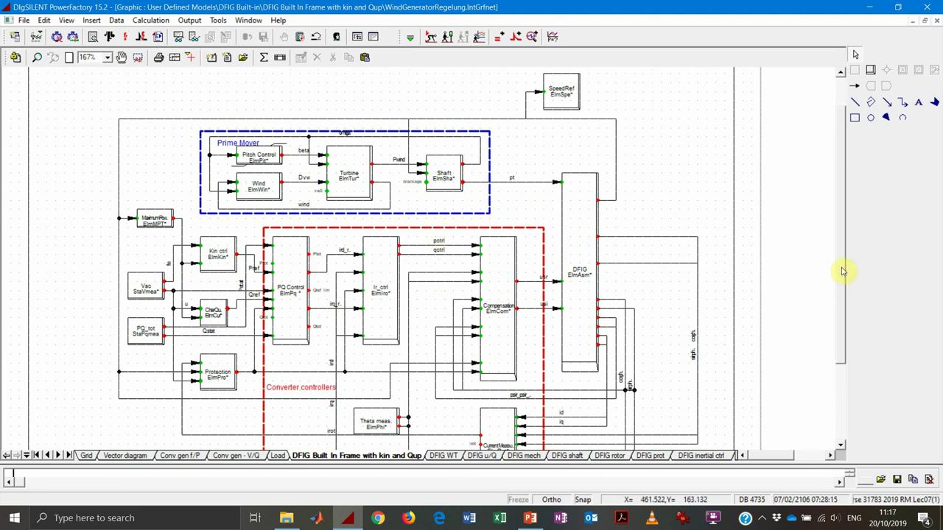
pyautogui.moveTo(844, 272); pyautogui.dragTo(842, 242)
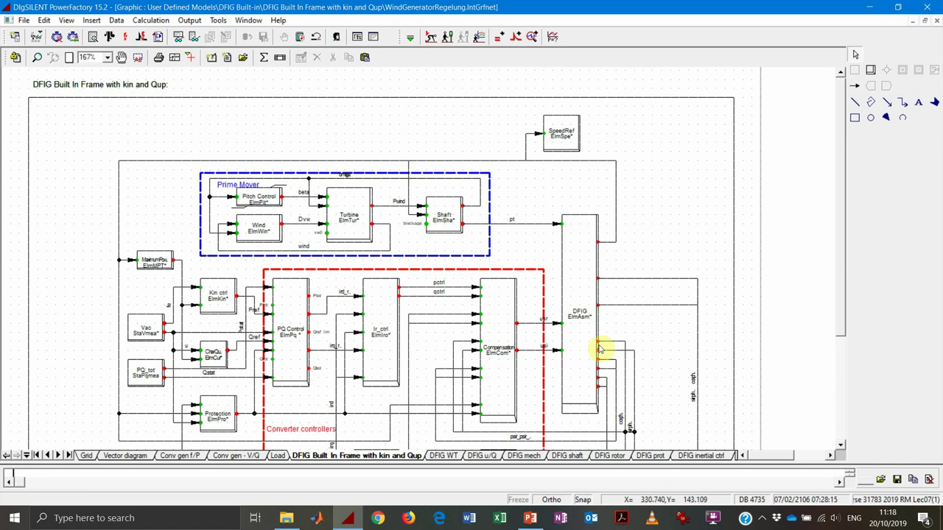
pyautogui.scroll(-3, 601, 350)
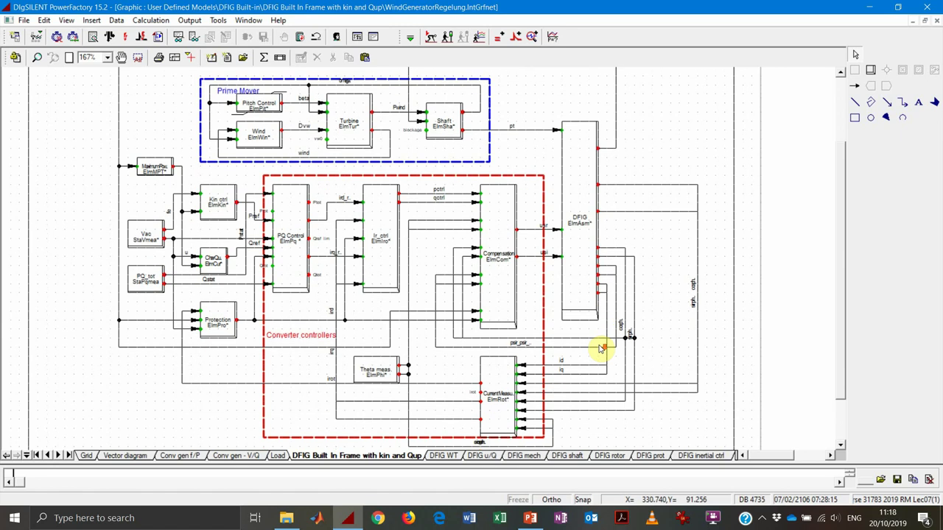
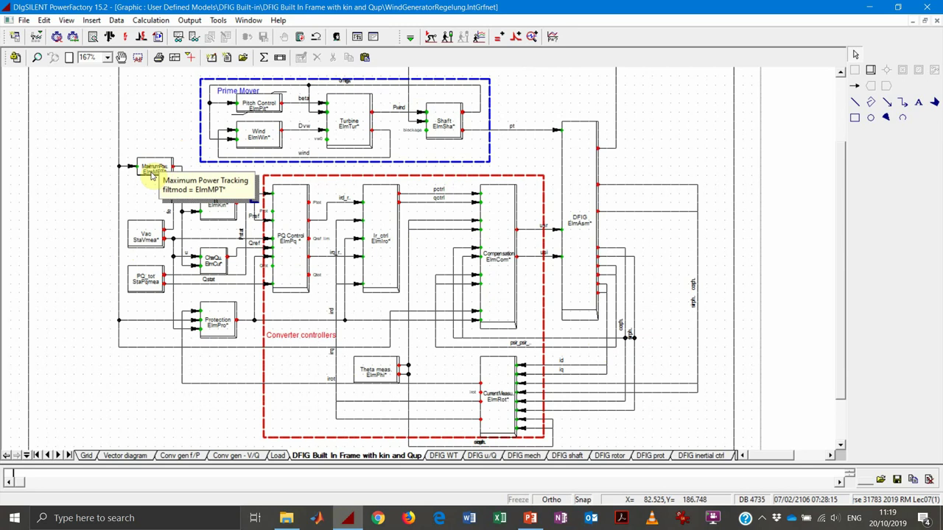
pyautogui.scroll(1, 151, 174)
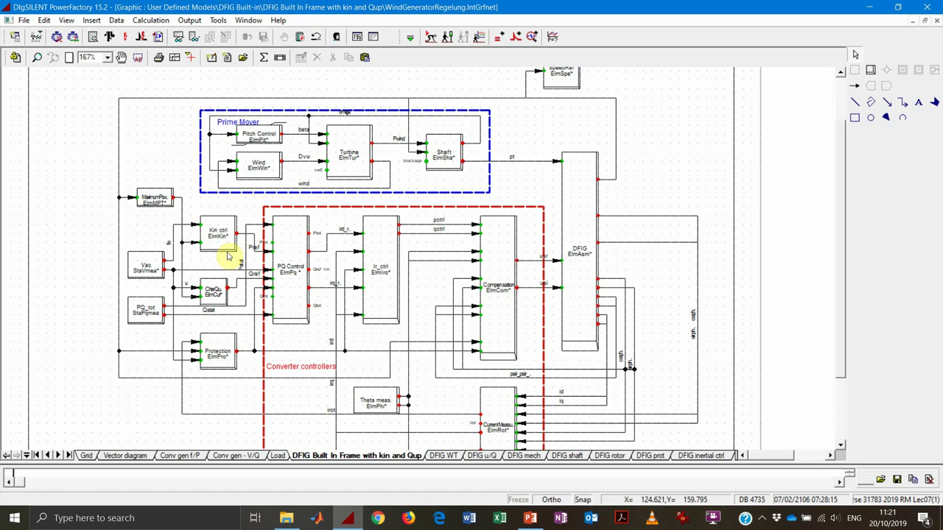
pyautogui.scroll(-1, 328, 255)
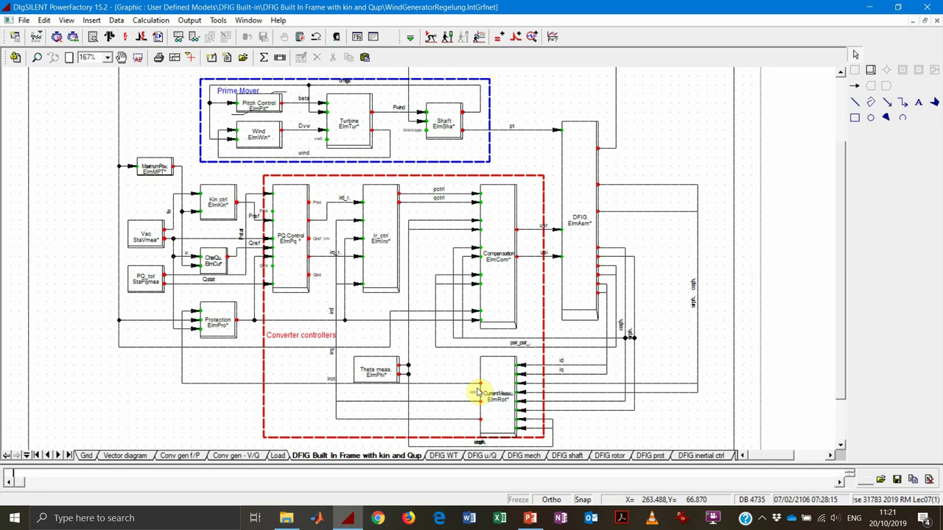
# Browse the Data Manager to the Grid in the Network Data of project Course 31783 2019 RM Lec07(1)
pyautogui.click(36, 38)
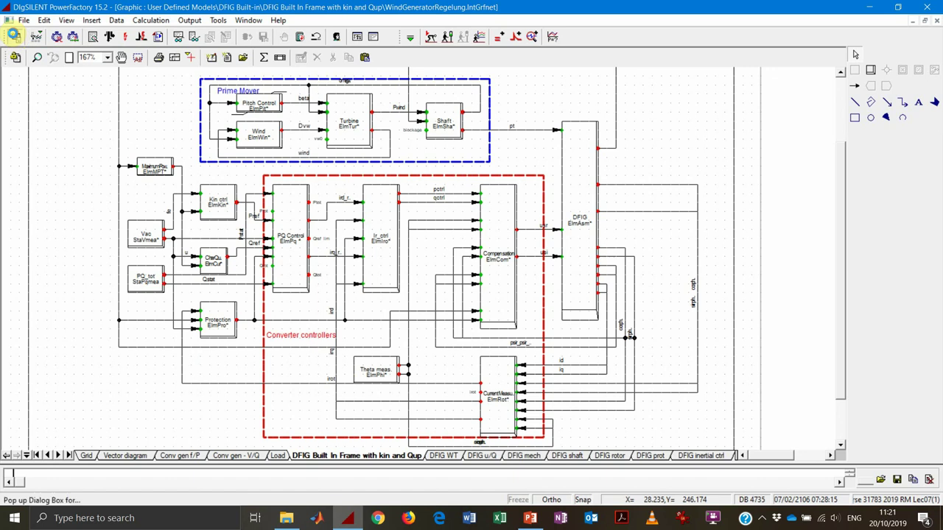
pyautogui.click(15, 36)
pyautogui.doubleClick(175, 199)
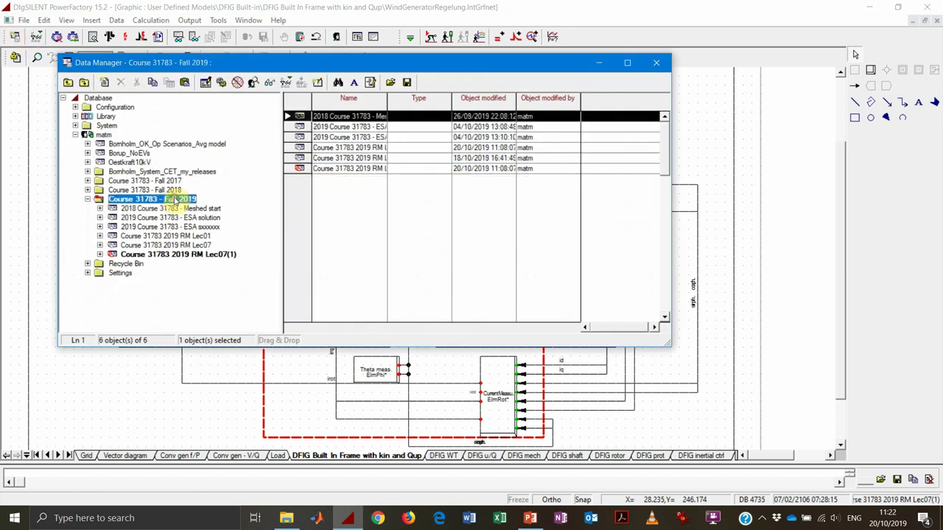
pyautogui.doubleClick(188, 254)
pyautogui.doubleClick(176, 282)
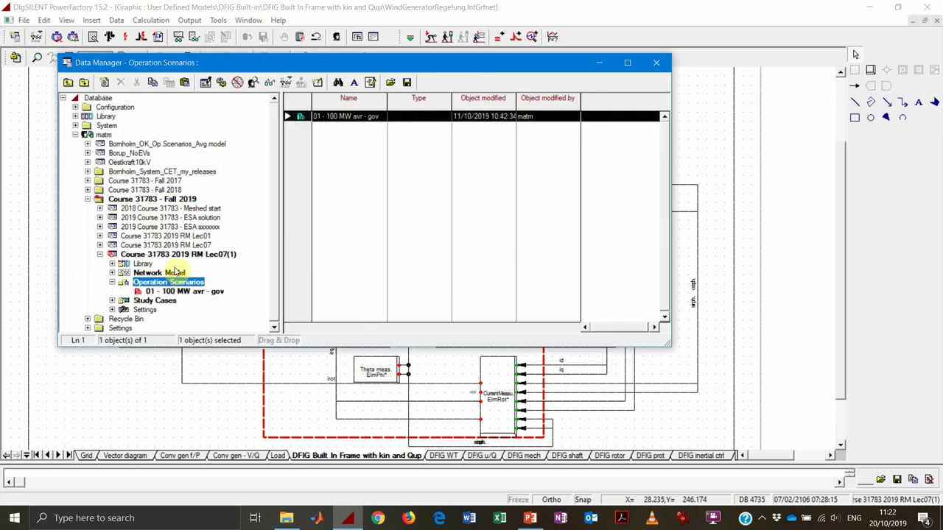
pyautogui.doubleClick(175, 272)
pyautogui.doubleClick(173, 273)
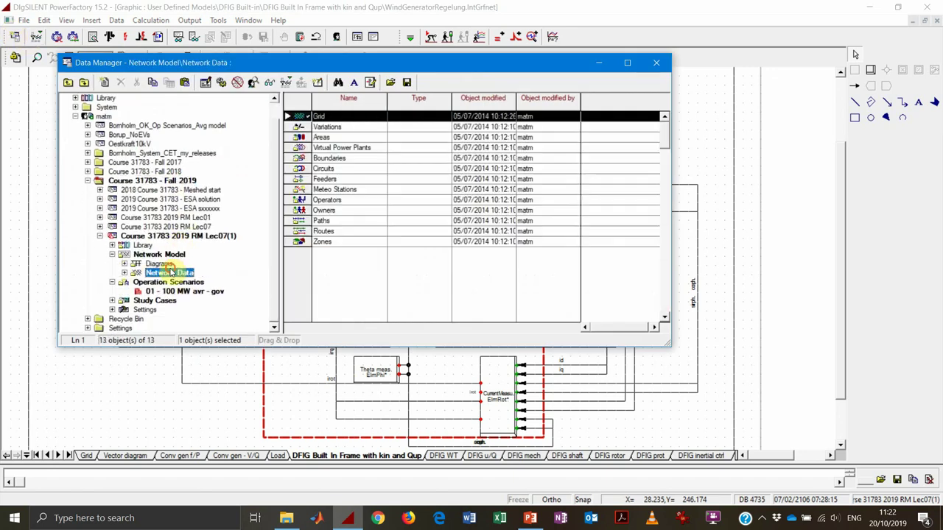
pyautogui.doubleClick(164, 218)
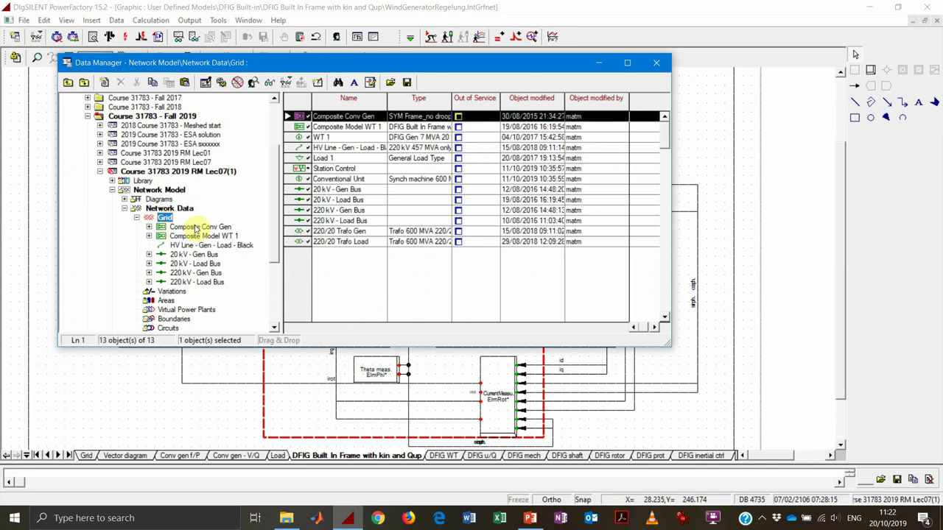
# Compare the elements inside Composite Model WT 1 and Composite Conv Gen, widening the Name column to read full names
pyautogui.click(198, 226)
pyautogui.click(193, 236)
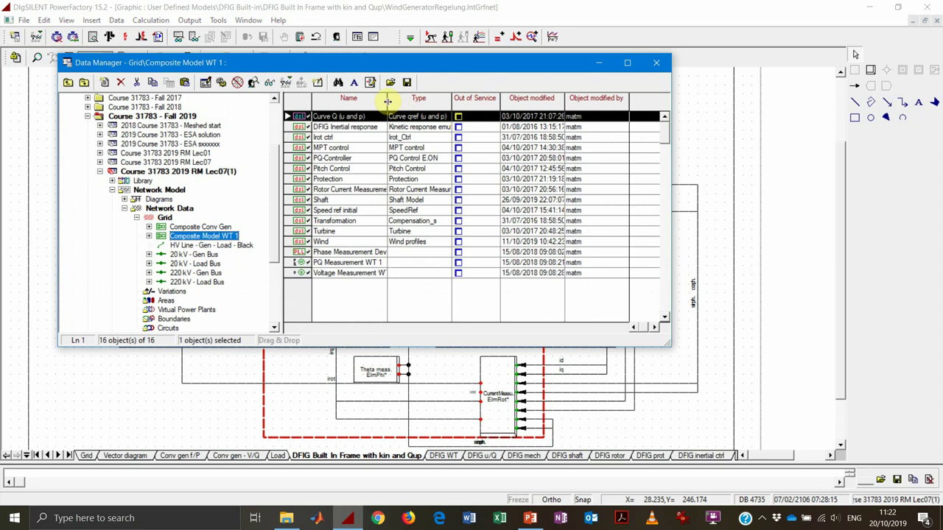
pyautogui.moveTo(388, 101); pyautogui.dragTo(435, 101)
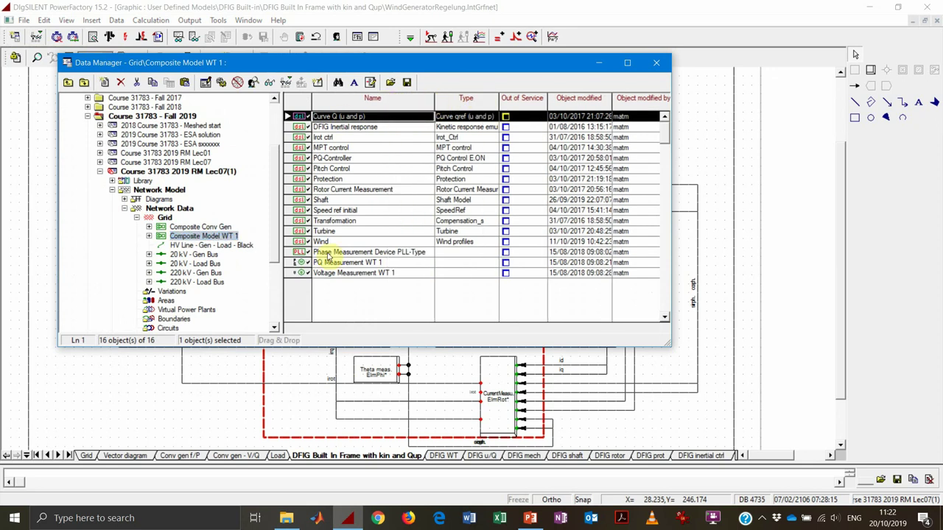
pyautogui.click(221, 226)
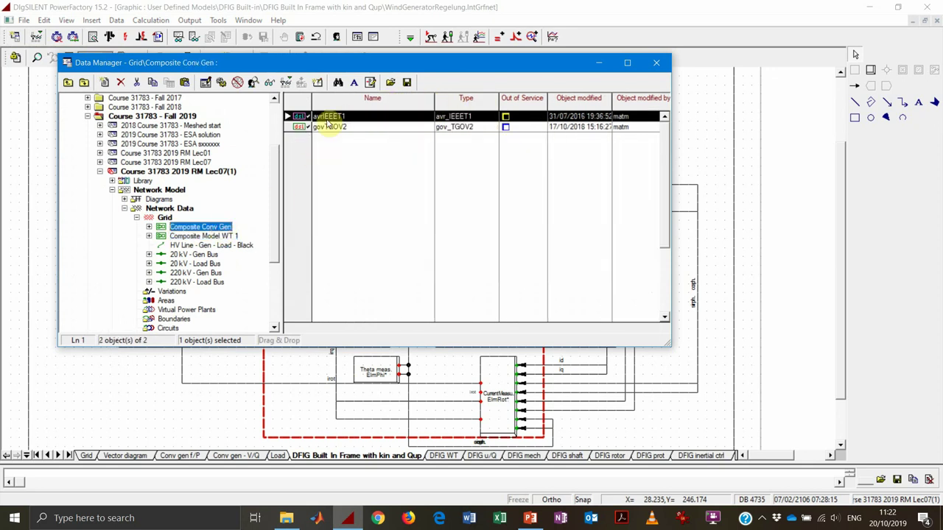
pyautogui.click(211, 236)
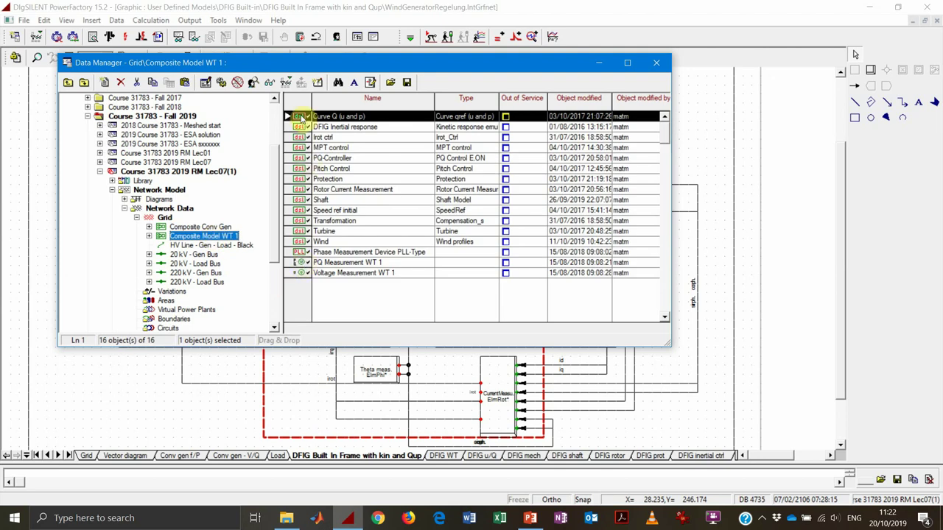
# Inspect the settings of the PQ Measurement WT 1 device in Composite Model WT 1, leaving them unedited
pyautogui.click(301, 264)
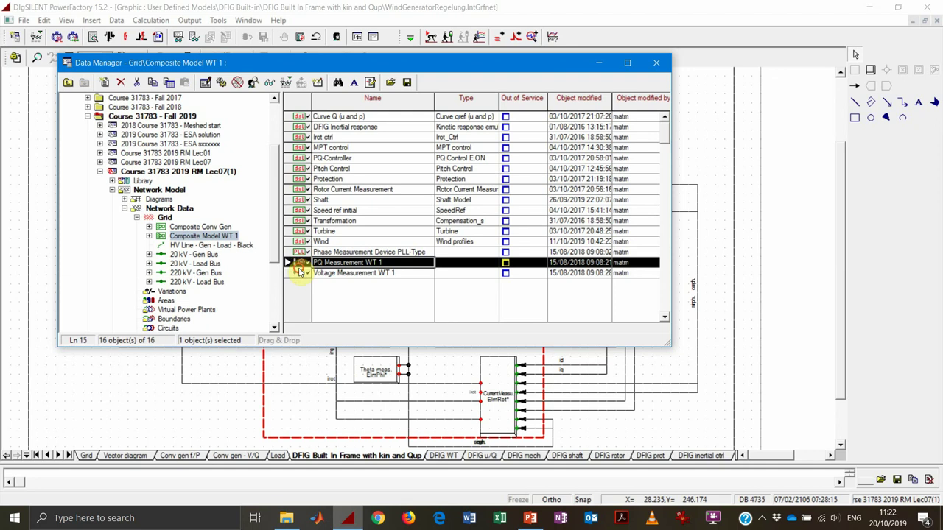
pyautogui.click(299, 273)
pyautogui.doubleClick(300, 263)
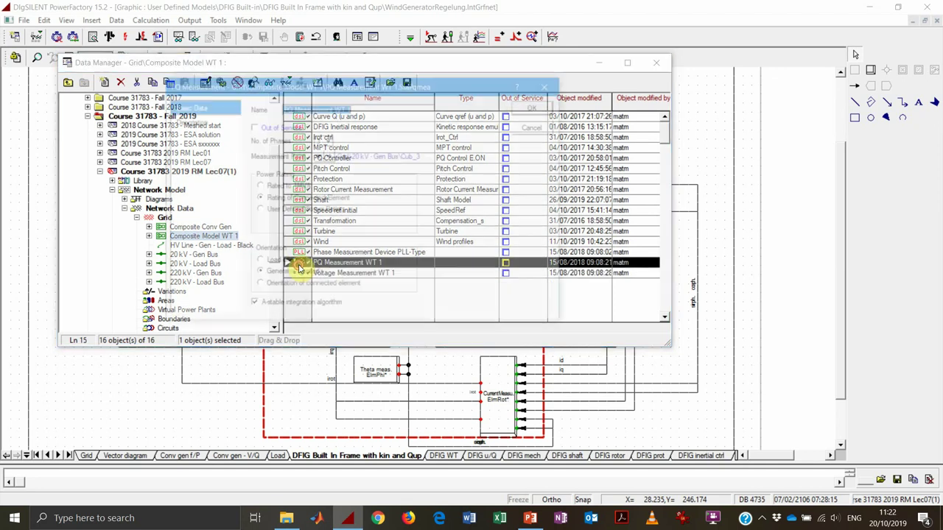
pyautogui.moveTo(409, 84); pyautogui.dragTo(704, 137)
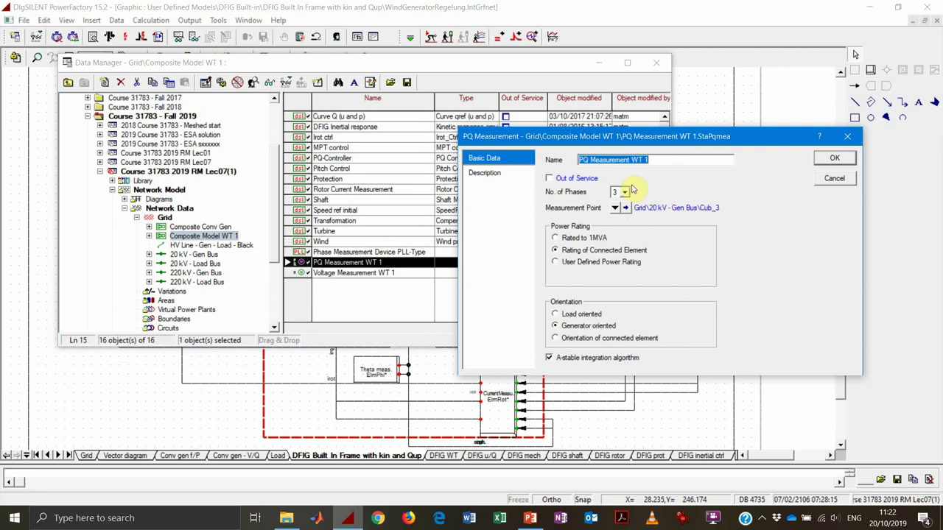
pyautogui.click(835, 179)
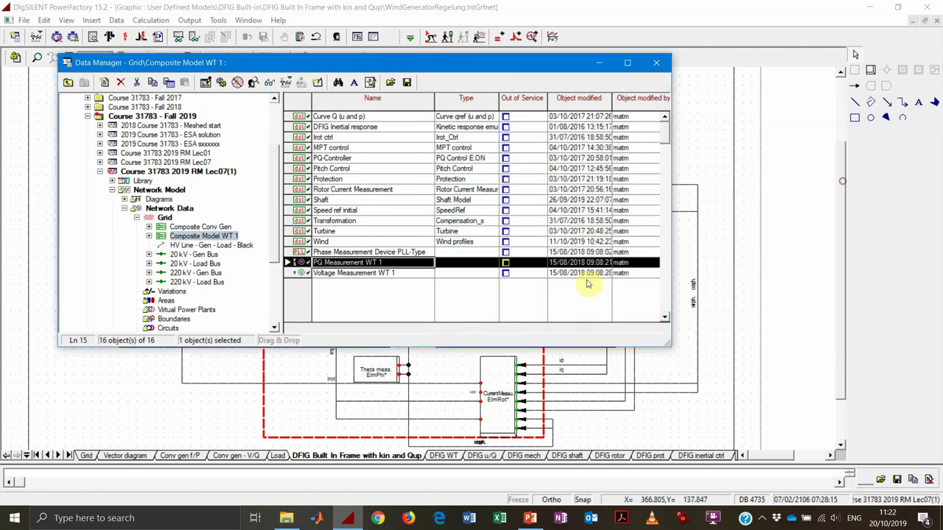
# Inspect the settings of Voltage Measurement WT 1 and Phase Measurement Device PLL-Type in Composite Model WT 1, leaving both unedited
pyautogui.doubleClick(305, 273)
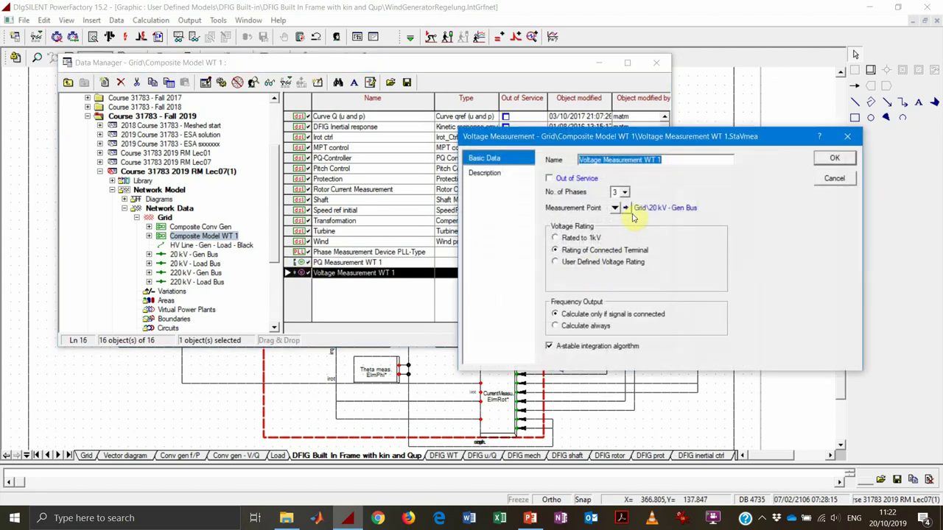
pyautogui.click(832, 179)
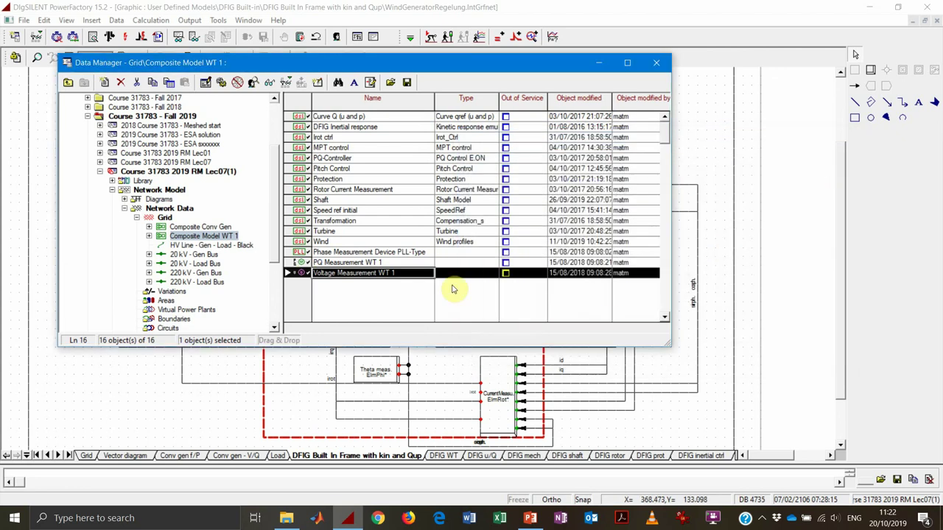
pyautogui.doubleClick(296, 253)
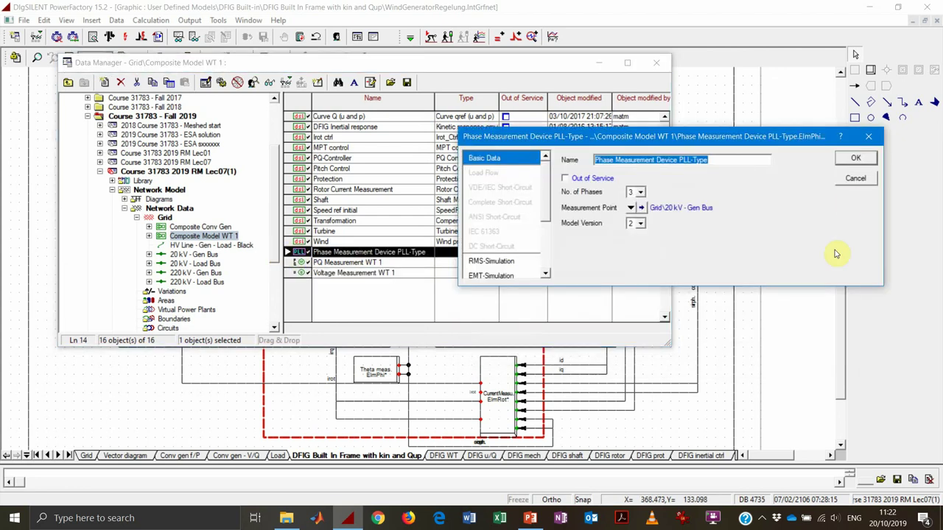
pyautogui.click(855, 179)
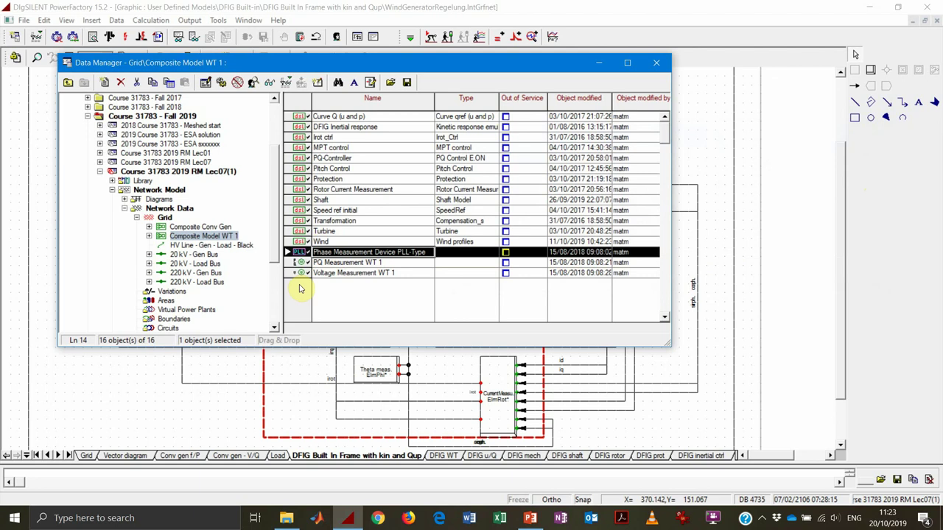
# Open the Wind common model of Composite Model WT 1 and display the equations of its Wind profiles block definition
pyautogui.click(300, 243)
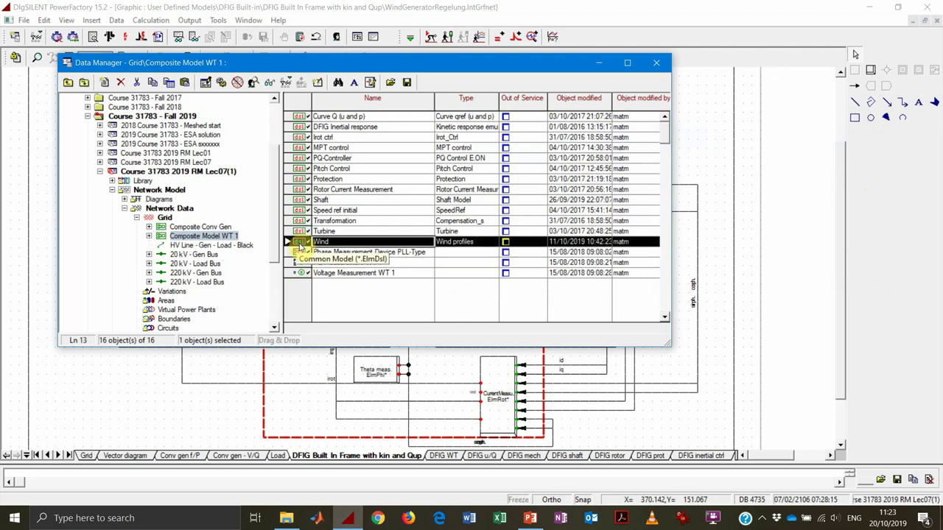
pyautogui.doubleClick(300, 246)
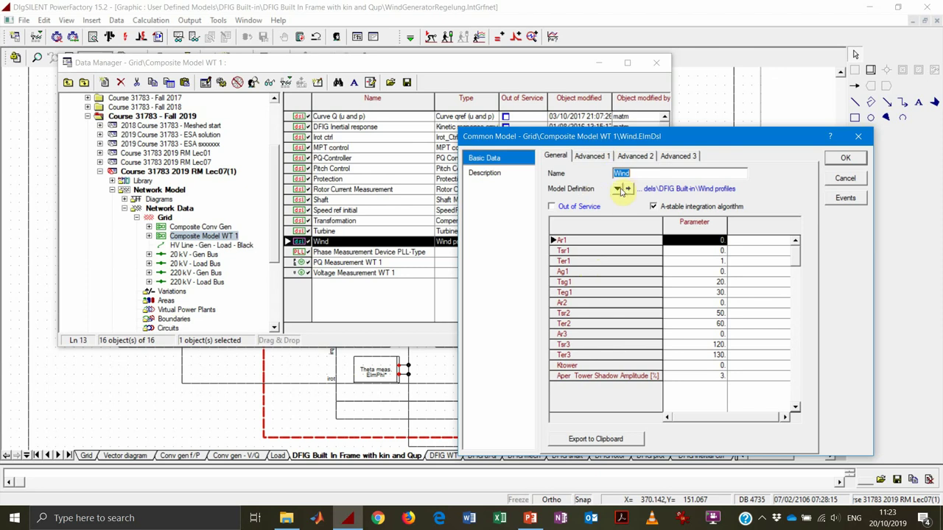
pyautogui.click(627, 190)
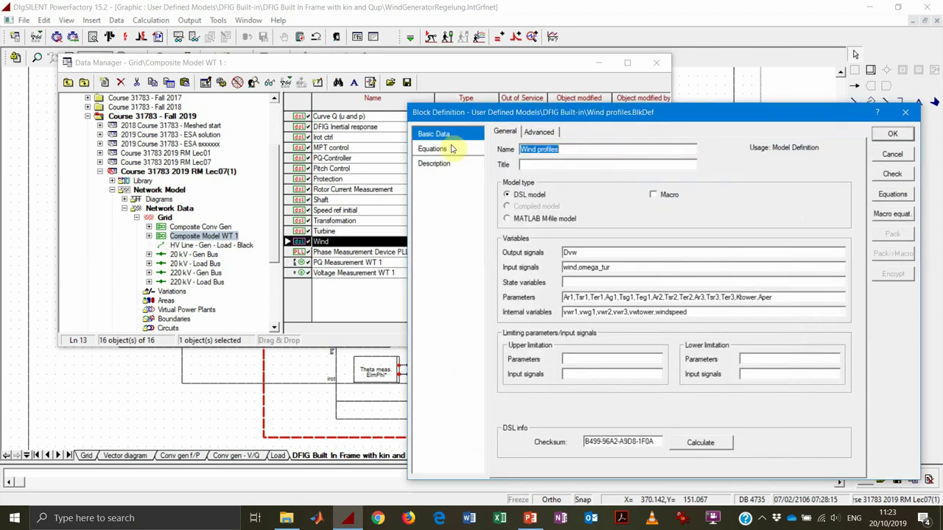
pyautogui.click(452, 149)
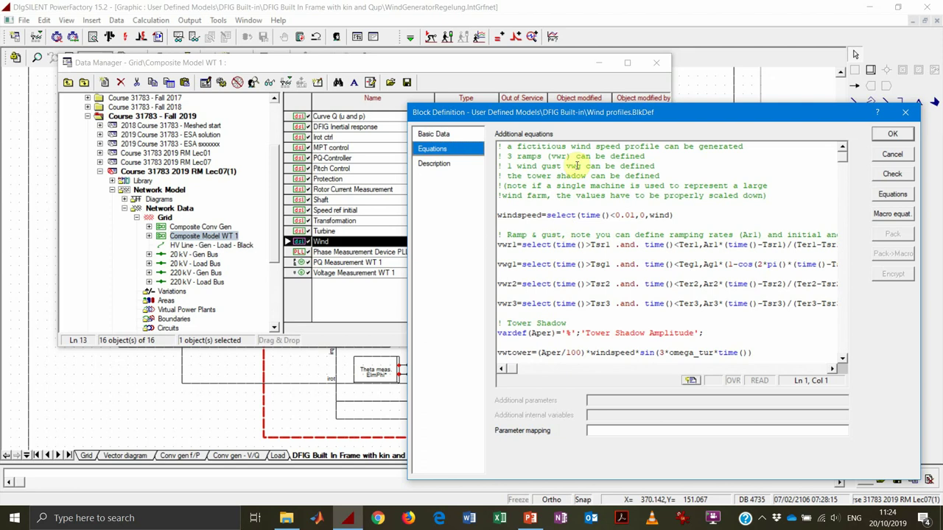
# Read through the vwr1 ramp equation in the Wind profiles equations, following it term by term beyond the visible width
pyautogui.click(561, 254)
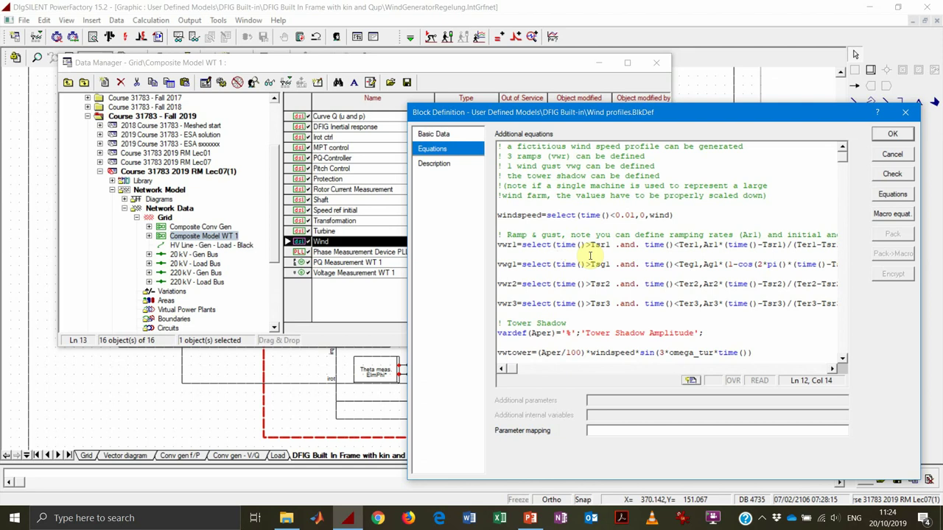
pyautogui.press('Up')
pyautogui.press('Left')
pyautogui.press('Left')
pyautogui.press('Left')
pyautogui.press('Left')
pyautogui.press('Left')
pyautogui.press('Left')
pyautogui.press('Left')
pyautogui.press('Left')
pyautogui.press('Left')
pyautogui.press('Left')
pyautogui.press('Left')
pyautogui.press('Left')
pyautogui.press('Right')
pyautogui.press('Right')
pyautogui.press('Right')
pyautogui.press('Right')
pyautogui.press('Right')
pyautogui.press('Right')
pyautogui.press('Right')
pyautogui.press('Right')
pyautogui.press('Right')
pyautogui.press('Right')
pyautogui.press('Right')
pyautogui.press('Right')
pyautogui.press('Right')
pyautogui.press('Right')
pyautogui.press('Right')
pyautogui.press('Right')
pyautogui.press('Right')
pyautogui.press('Right')
pyautogui.press('Right')
pyautogui.press('Right')
pyautogui.press('Right')
pyautogui.press('Right')
pyautogui.press('Right')
pyautogui.press('Right')
pyautogui.press('Right')
pyautogui.press('Right')
pyautogui.press('Right')
pyautogui.press('Right')
pyautogui.press('Right')
pyautogui.press('Right')
pyautogui.press('Right')
pyautogui.press('Right')
pyautogui.press('Right')
pyautogui.press('Right')
pyautogui.press('Right')
pyautogui.press('Right')
pyautogui.press('Right')
pyautogui.press('Right')
pyautogui.press('Right')
pyautogui.press('Right')
pyautogui.press('Right')
pyautogui.press('Right')
pyautogui.press('Right')
pyautogui.press('Right')
pyautogui.press('Right')
pyautogui.press('Right')
pyautogui.press('Right')
pyautogui.press('Right')
pyautogui.press('Right')
pyautogui.press('Right')
pyautogui.press('Right')
pyautogui.press('Right')
pyautogui.press('Right')
pyautogui.press('Right')
pyautogui.press('Right')
pyautogui.press('Right')
pyautogui.press('Right')
pyautogui.press('Right')
pyautogui.press('Right')
pyautogui.press('Right')
pyautogui.press('Right')
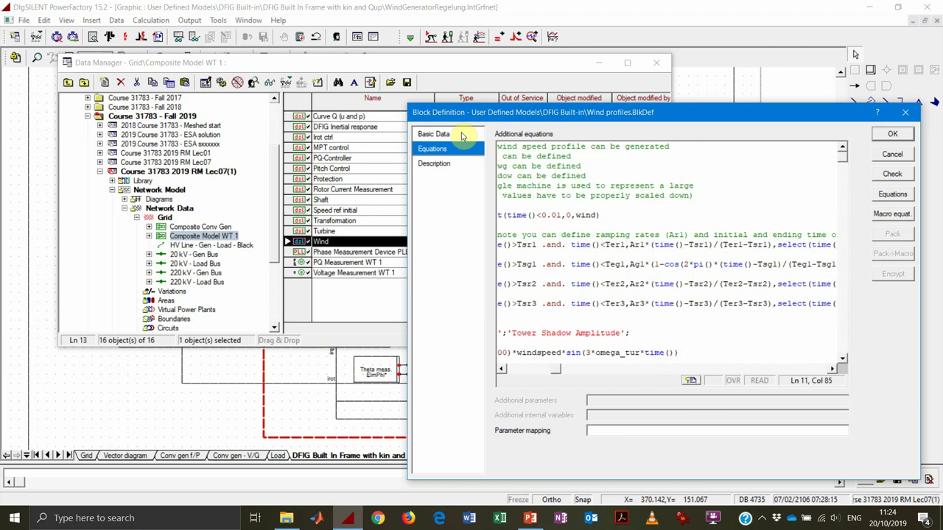
pyautogui.moveTo(554, 370); pyautogui.dragTo(513, 372)
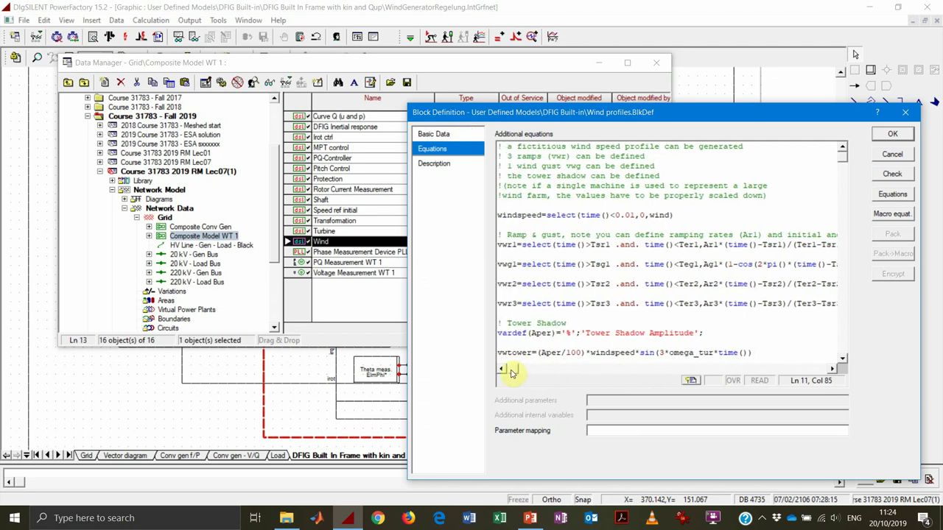
# Switch to Acrobat Reader and look up the select function on page 626 of UserManual_en.pdf in an enlarged window
pyautogui.click(542, 245)
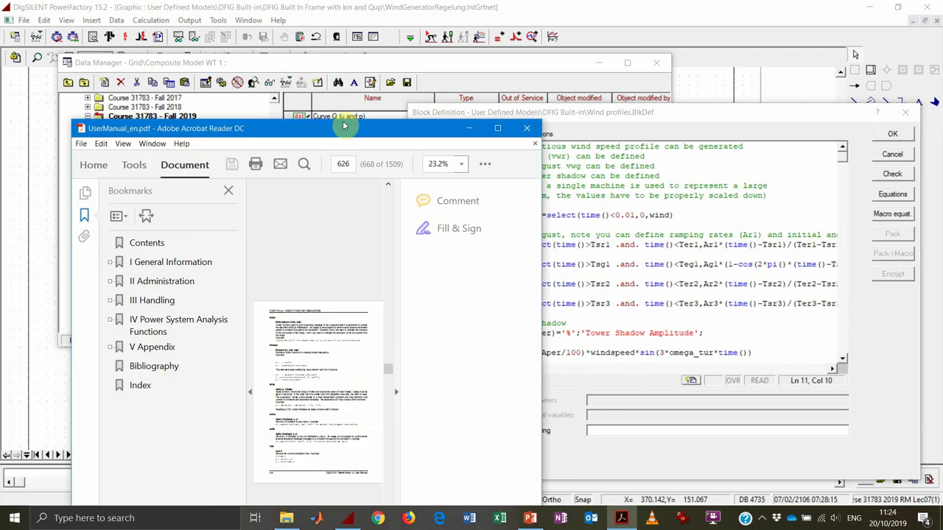
pyautogui.moveTo(343, 121); pyautogui.dragTo(470, 2)
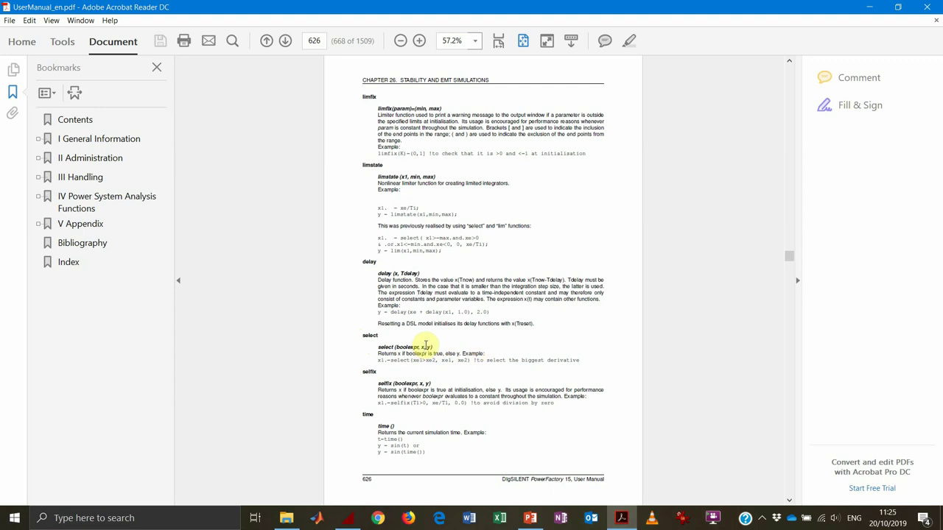
pyautogui.click(869, 6)
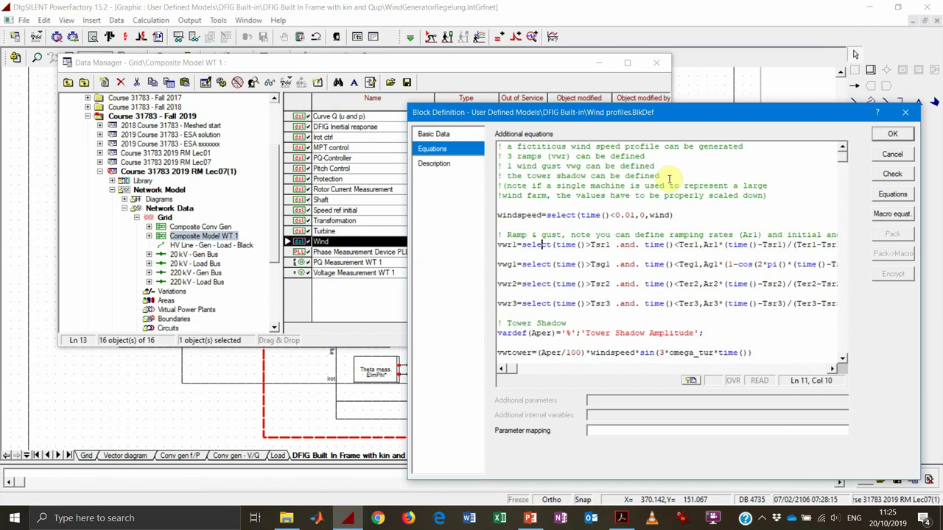
# Return from the block definition to the Wind model and review its ramp and gust parameters from Ar1 to Ar2 without editing
pyautogui.click(446, 134)
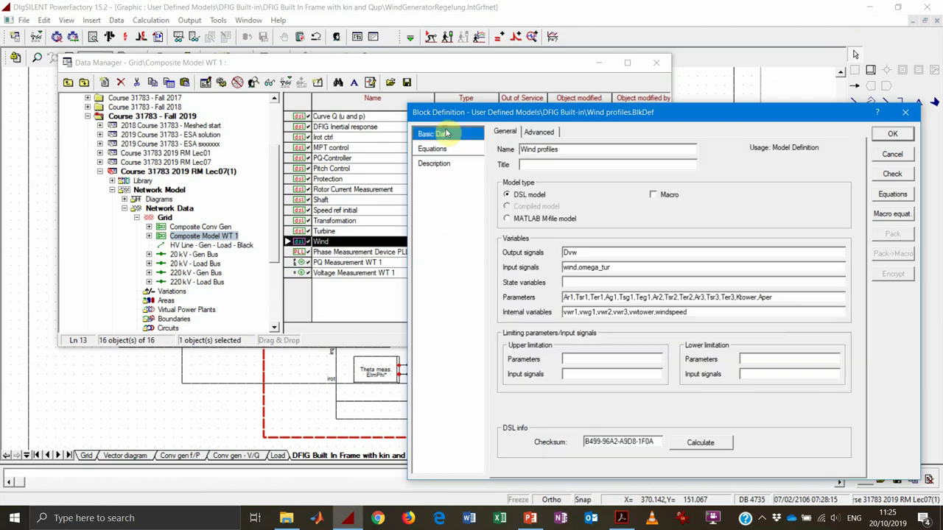
pyautogui.click(892, 133)
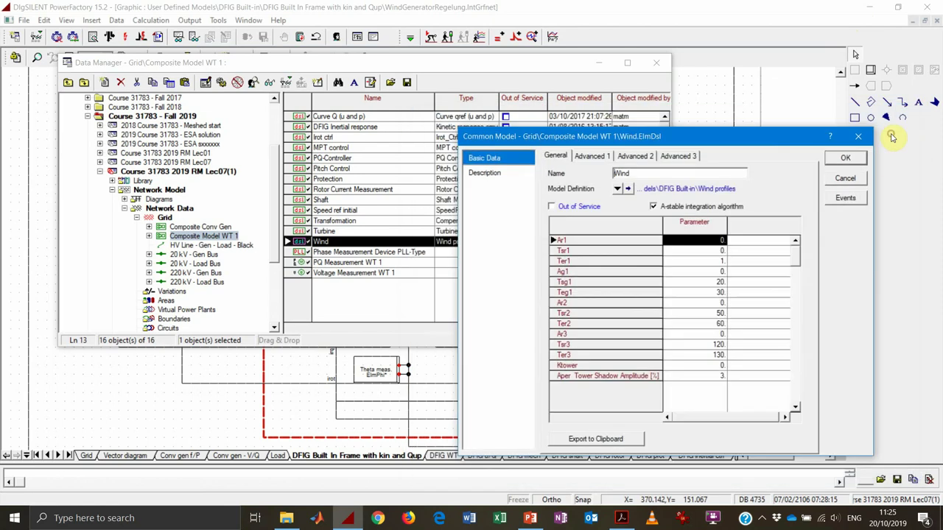
pyautogui.click(708, 245)
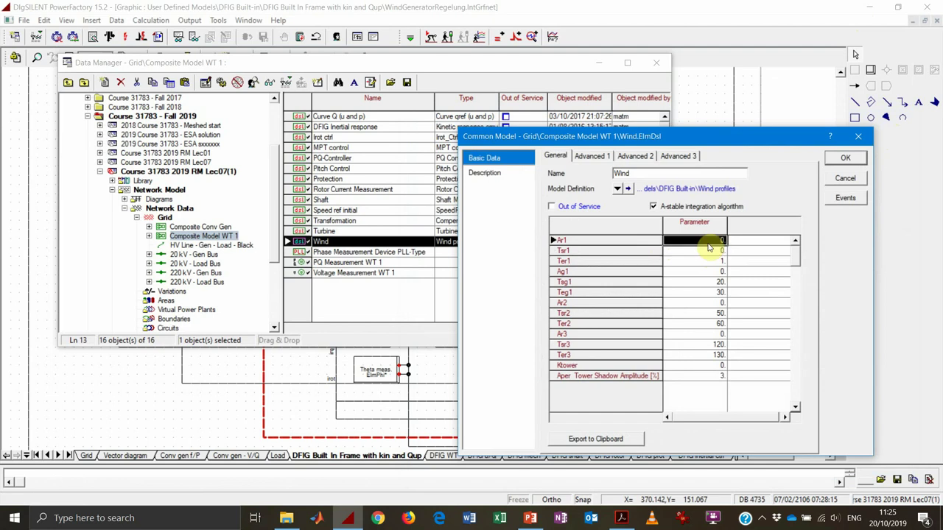
pyautogui.press('Down')
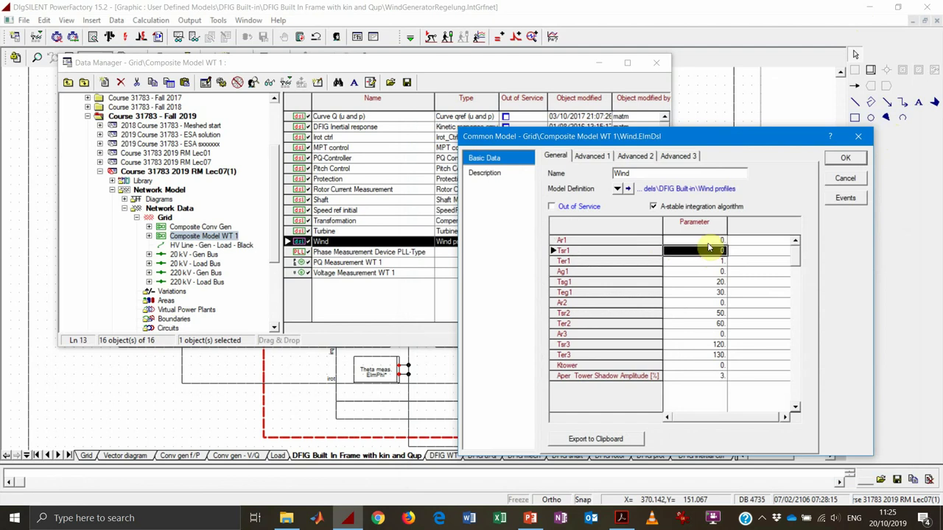
pyautogui.press('Down')
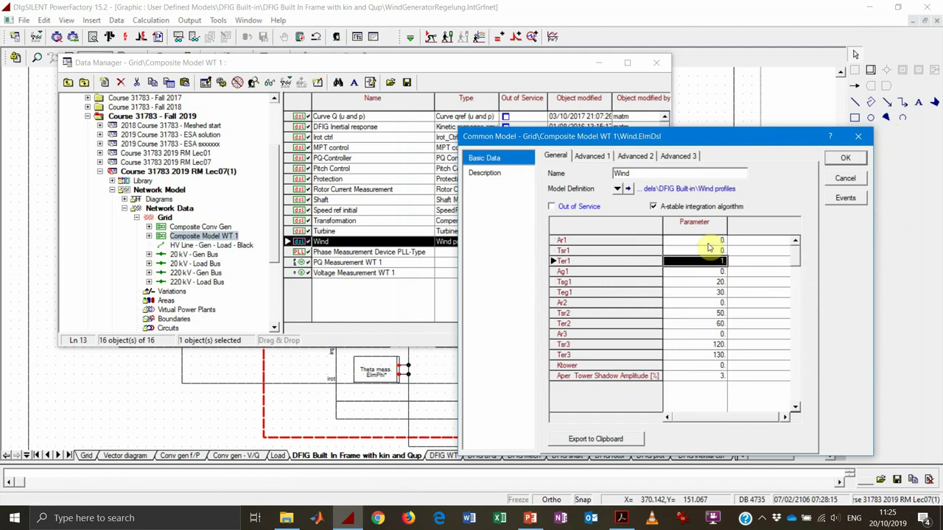
pyautogui.press('Down')
pyautogui.press('Down')
pyautogui.press('Down')
pyautogui.press('Down')
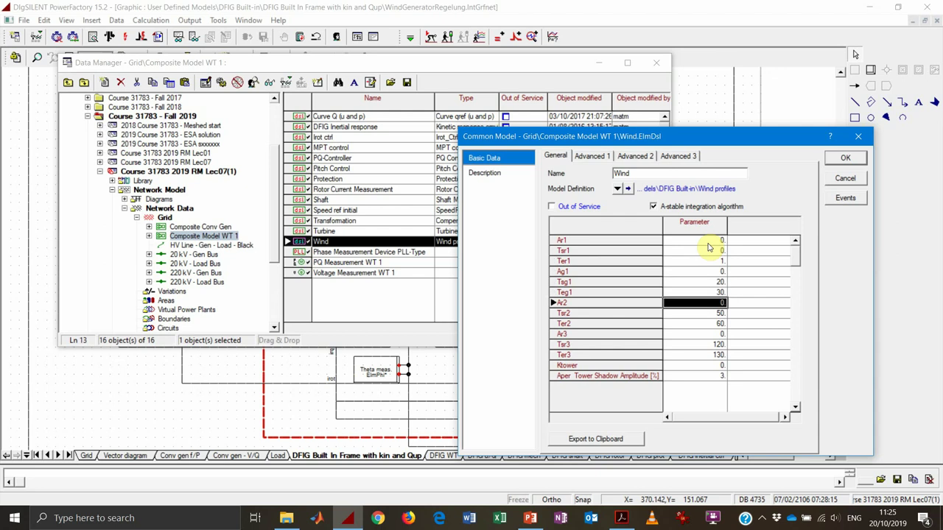
pyautogui.click(846, 179)
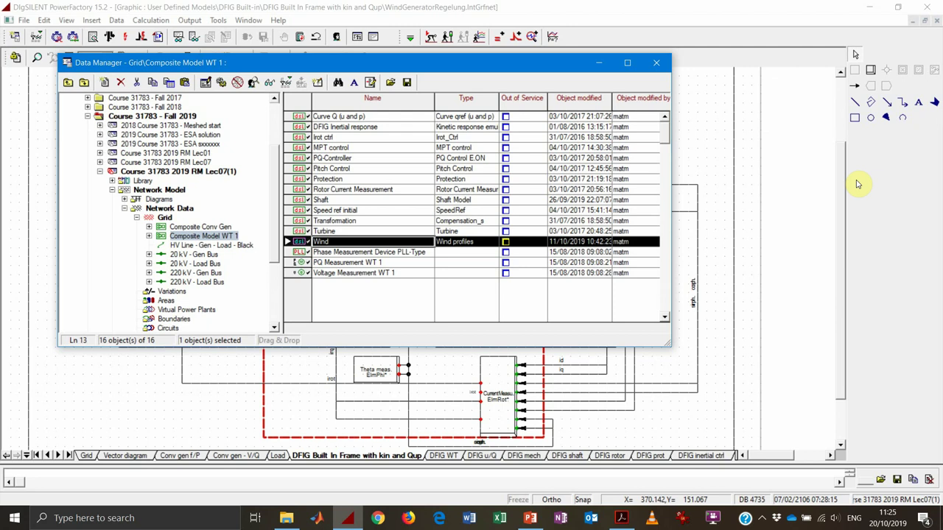
# Close the Data Manager and return to the Grid single-line diagram
pyautogui.click(663, 67)
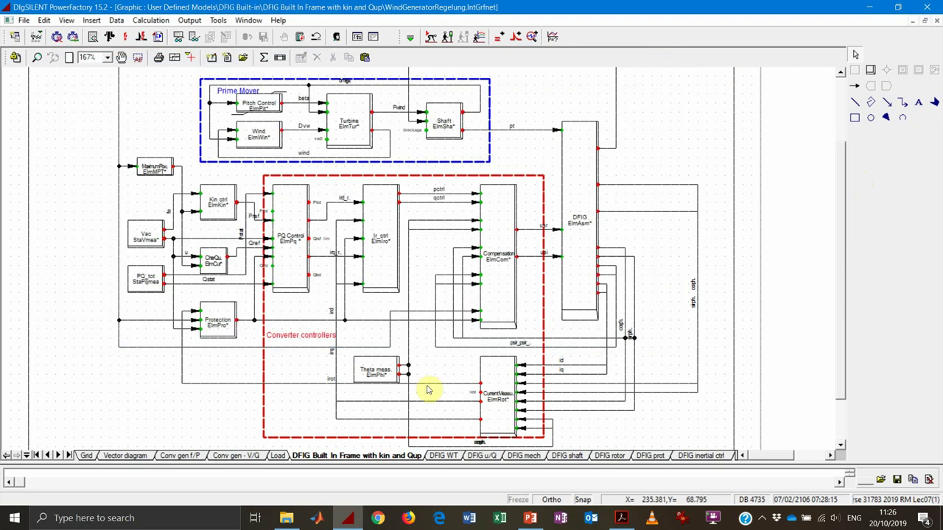
pyautogui.click(85, 457)
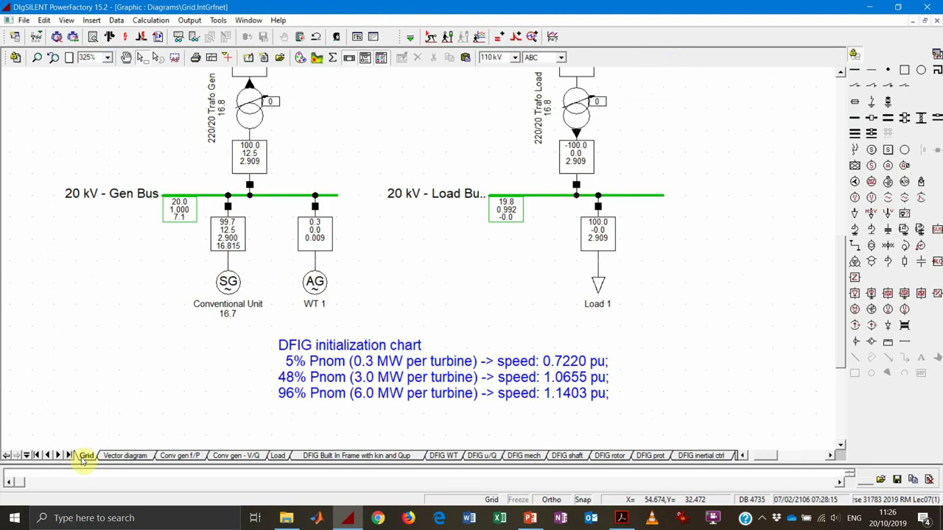
# Set the number of parallel machines of asynchronous machine WT 1 to 10
pyautogui.click(322, 291)
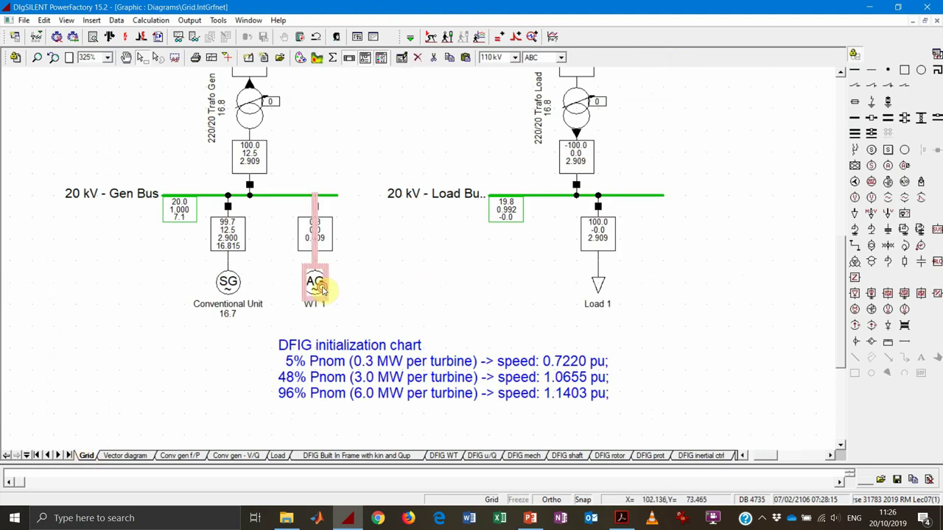
pyautogui.doubleClick(322, 291)
pyautogui.click(439, 249)
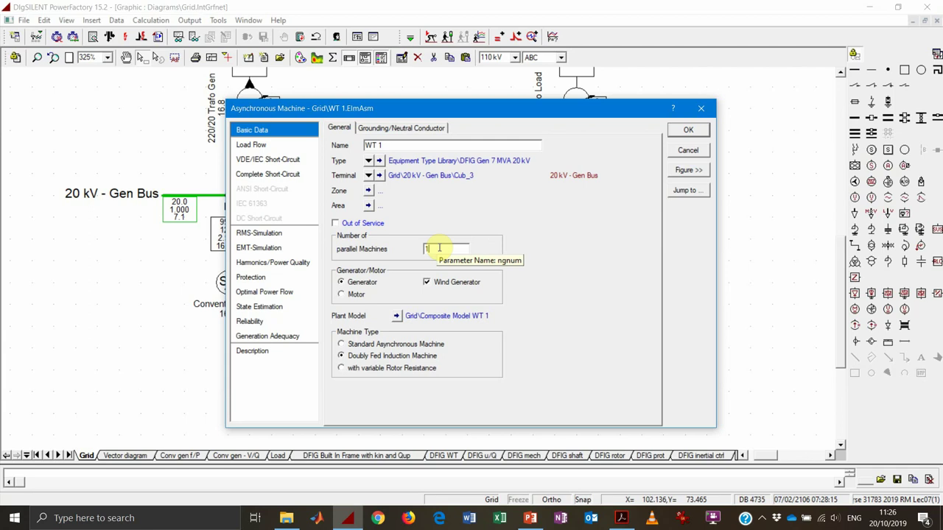
pyautogui.write('0')
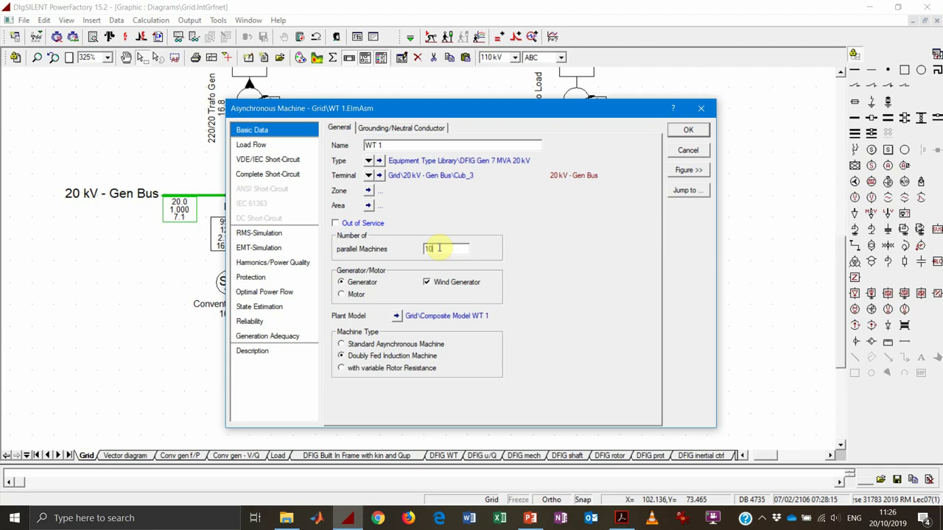
pyautogui.click(688, 129)
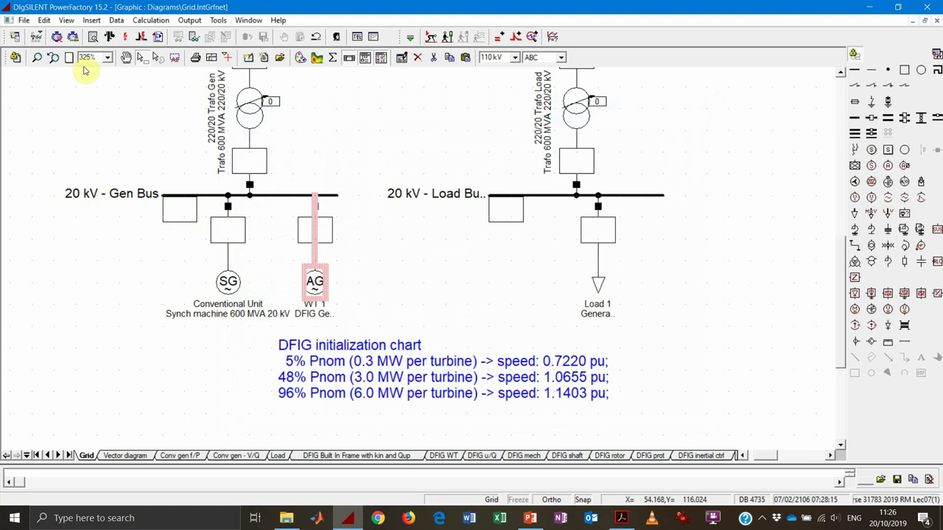
# Run a load flow calculation and check the power and current results of WT 1 in the Grid diagram
pyautogui.click(94, 36)
pyautogui.click(646, 109)
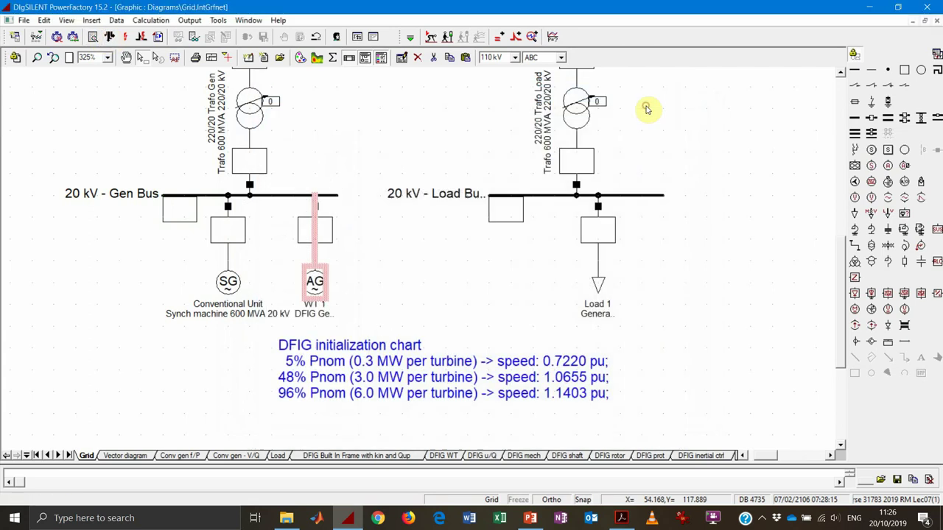
pyautogui.click(403, 299)
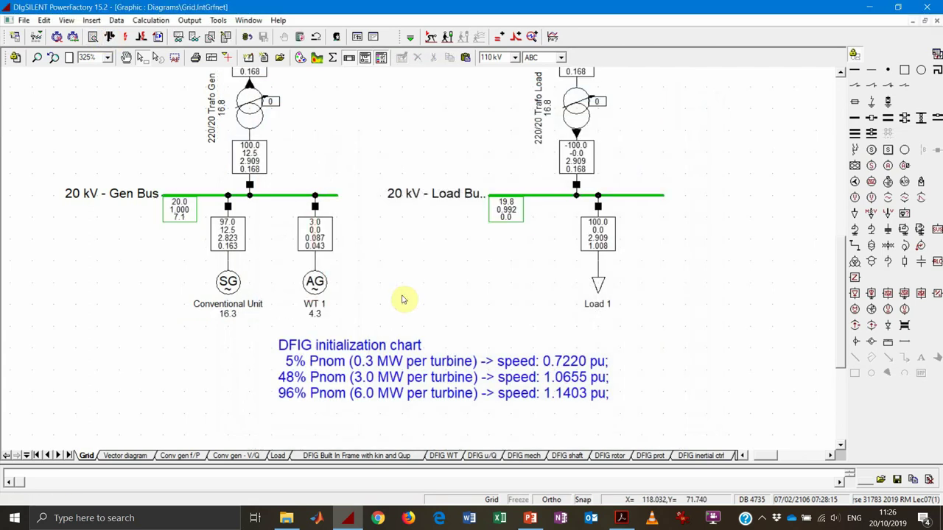
pyautogui.moveTo(332, 242)
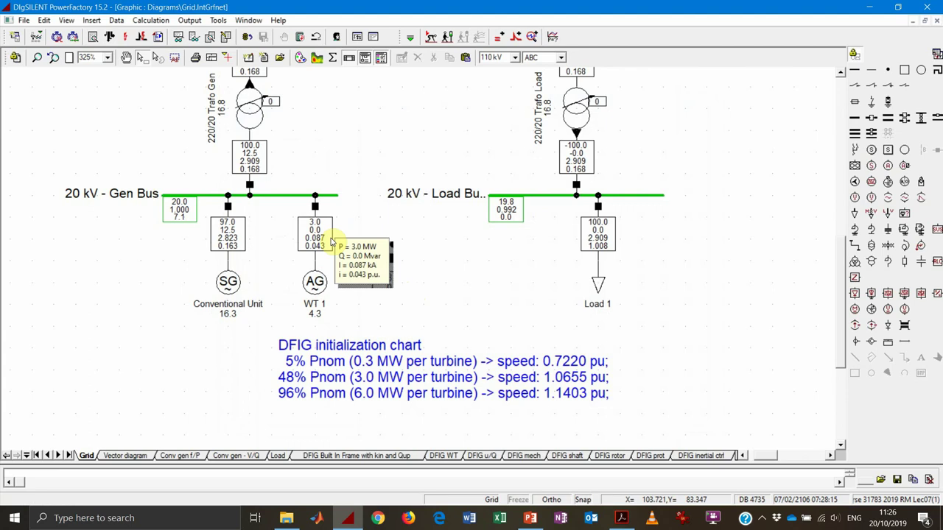
# Restore the number of parallel machines of WT 1 to 1
pyautogui.doubleClick(311, 287)
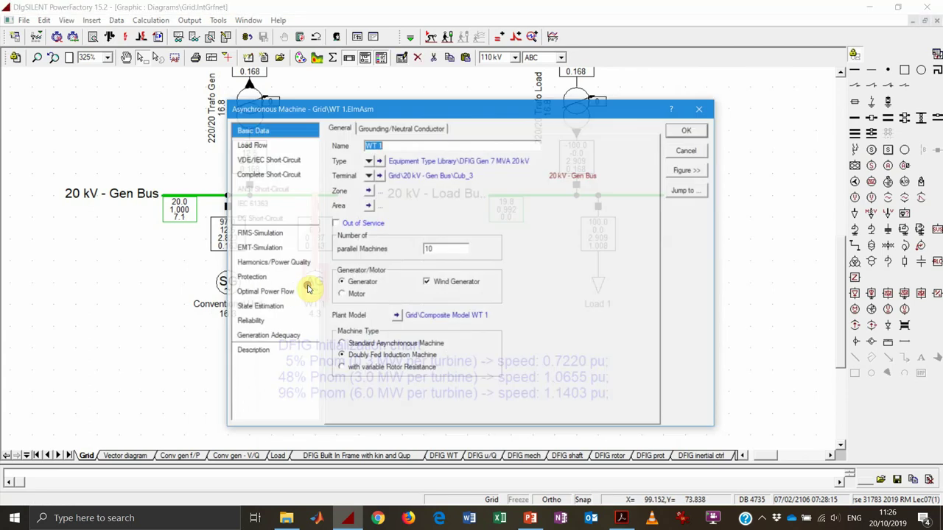
pyautogui.click(433, 249)
pyautogui.press('BackSpace')
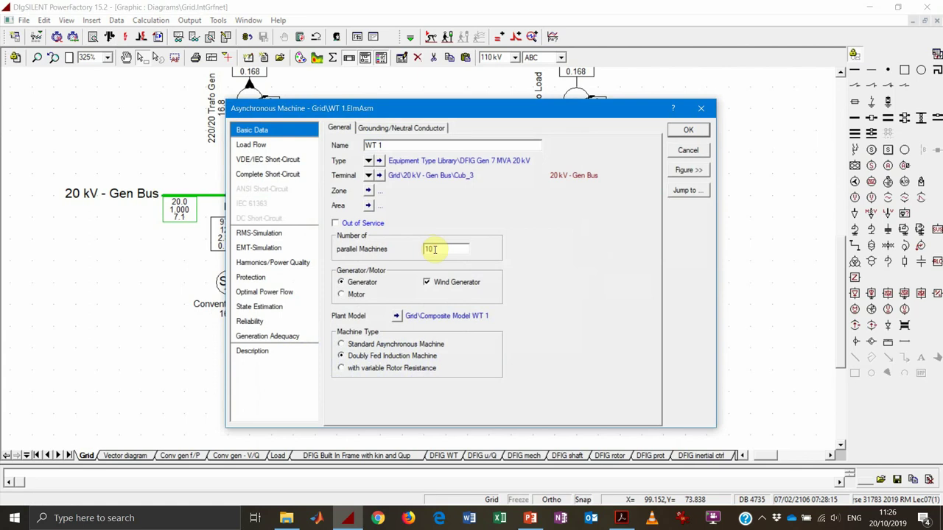
pyautogui.click(688, 130)
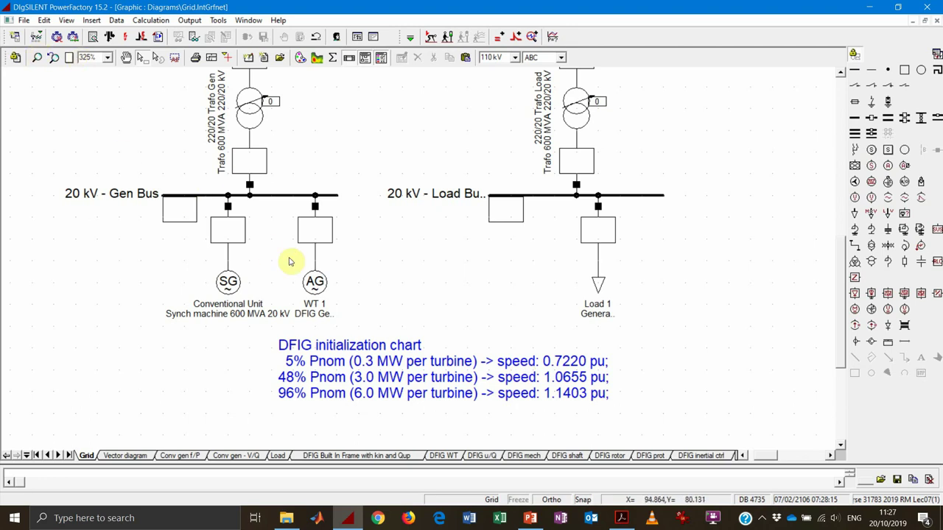
# Look at the load flow data of WT 1 in the Grid diagram, leaving the machine unedited
pyautogui.doubleClick(315, 282)
pyautogui.click(301, 145)
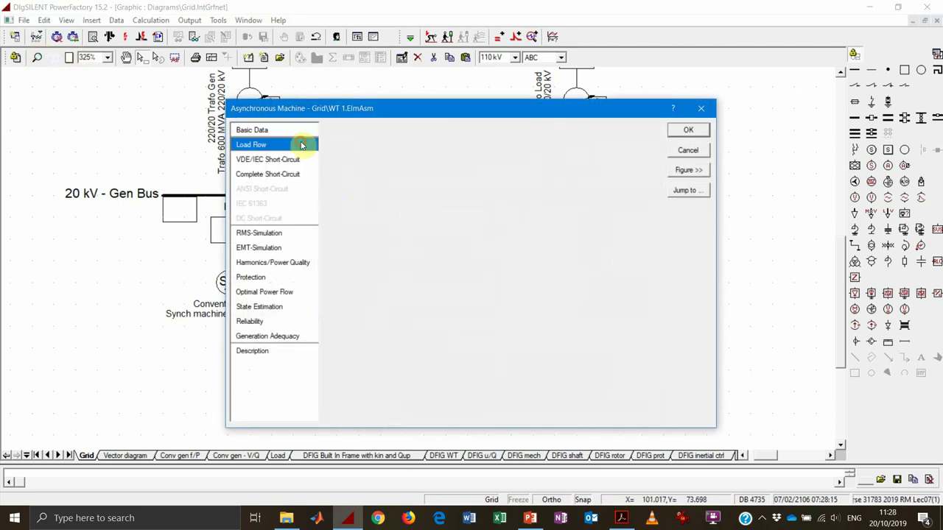
pyautogui.click(687, 150)
# Check the Speed_ref parameter of the Speed ref initial common model against the DFIG initialization chart, leaving the model unedited
pyautogui.click(35, 37)
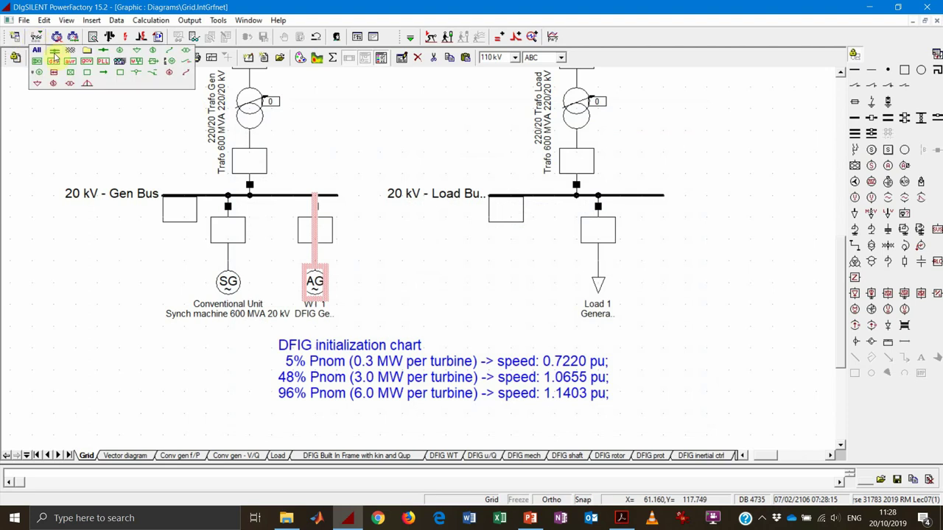
pyautogui.click(54, 58)
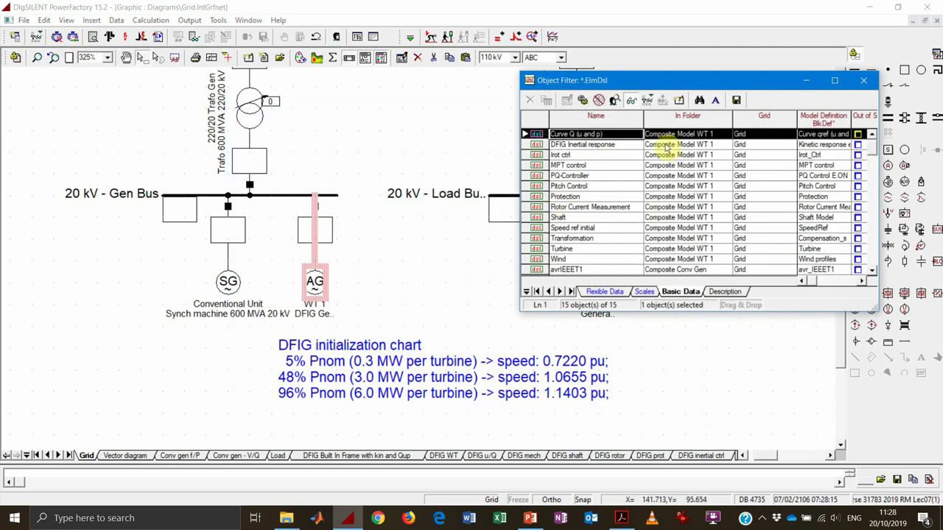
pyautogui.click(537, 230)
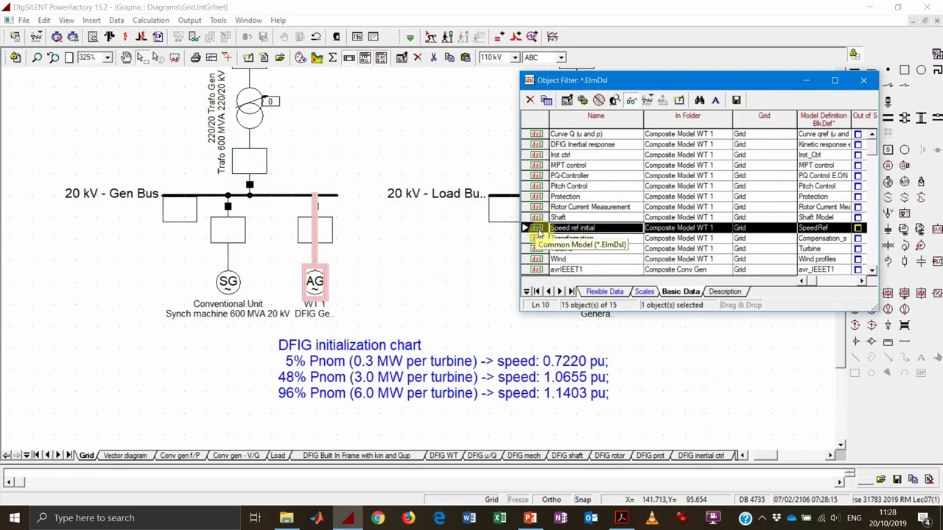
pyautogui.doubleClick(537, 229)
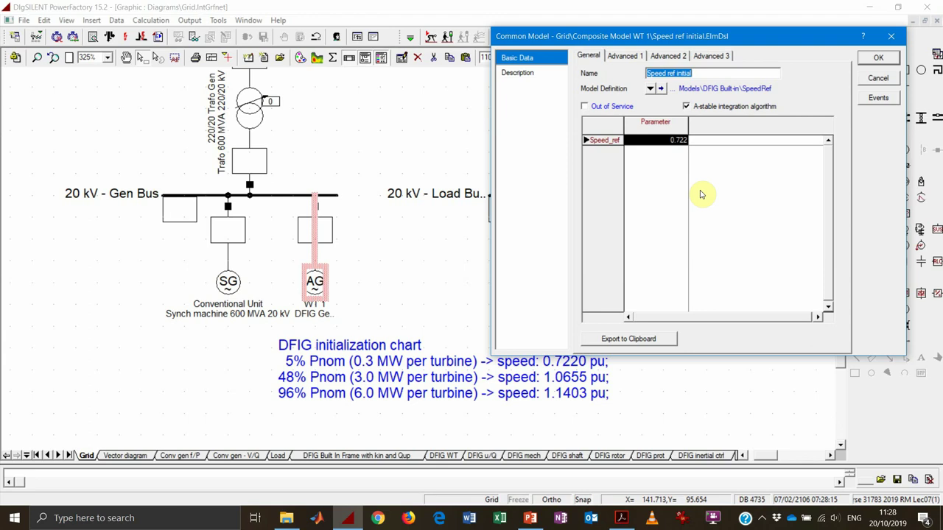
pyautogui.moveTo(712, 37); pyautogui.dragTo(699, 20)
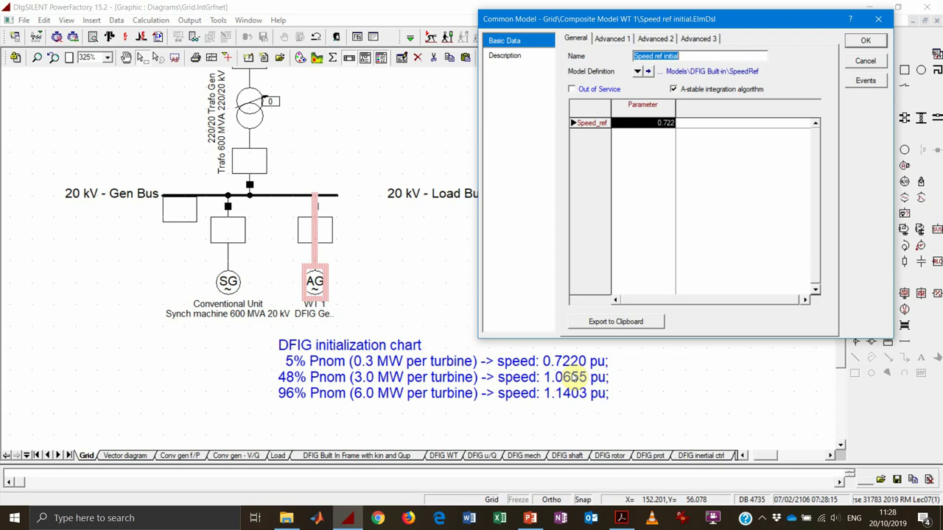
pyautogui.click(872, 62)
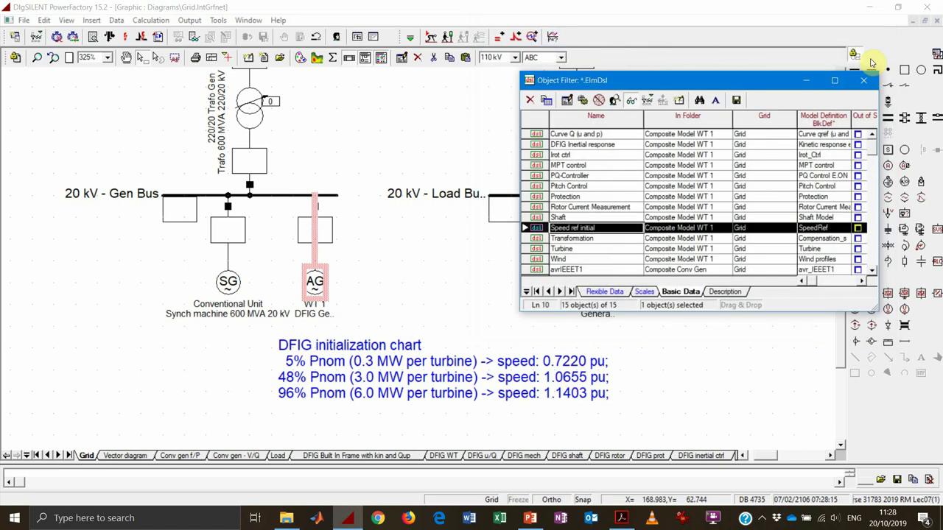
pyautogui.click(863, 80)
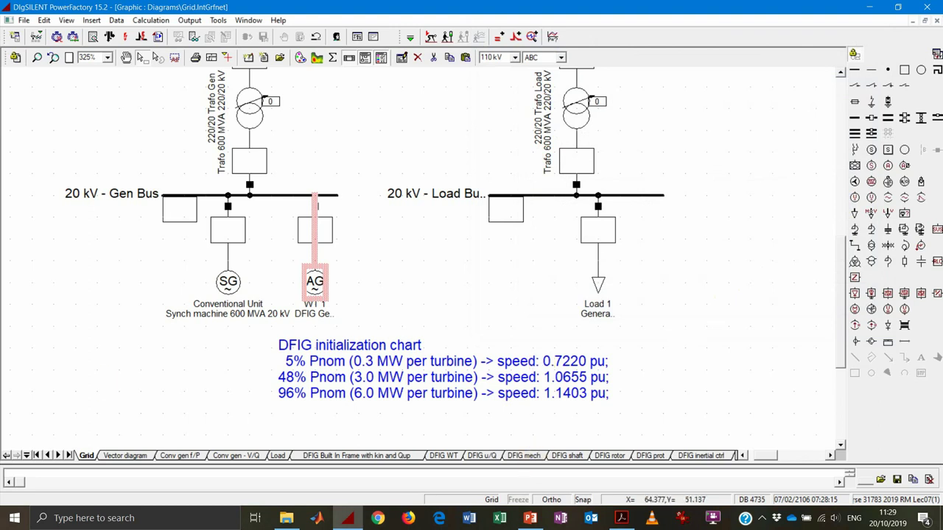
# Open the Turbine common model of Composite Model WT 1 and check its rotor blade radius and air density parameters
pyautogui.click(36, 36)
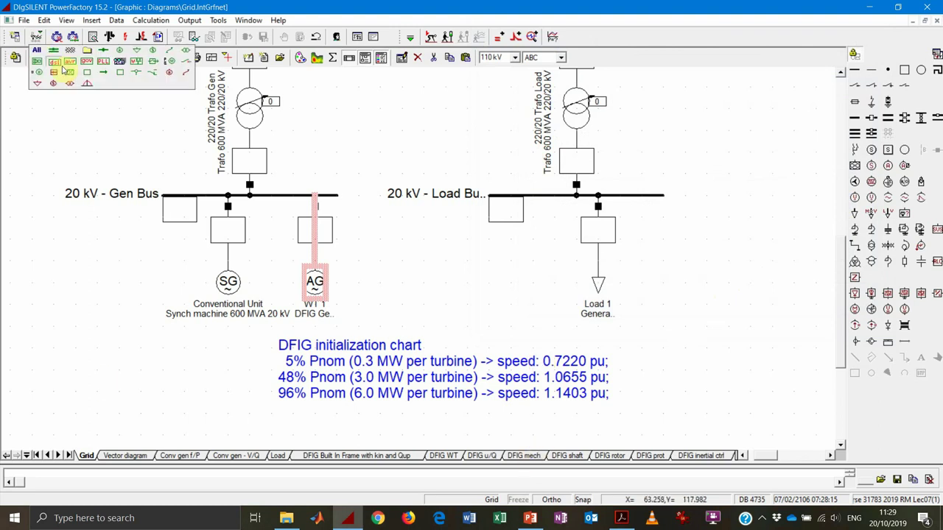
pyautogui.click(36, 60)
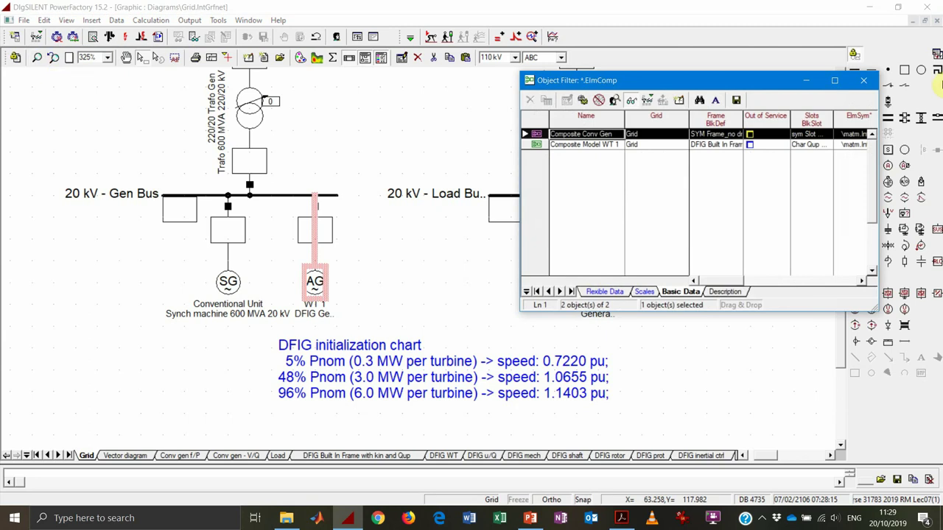
pyautogui.click(862, 80)
pyautogui.click(37, 36)
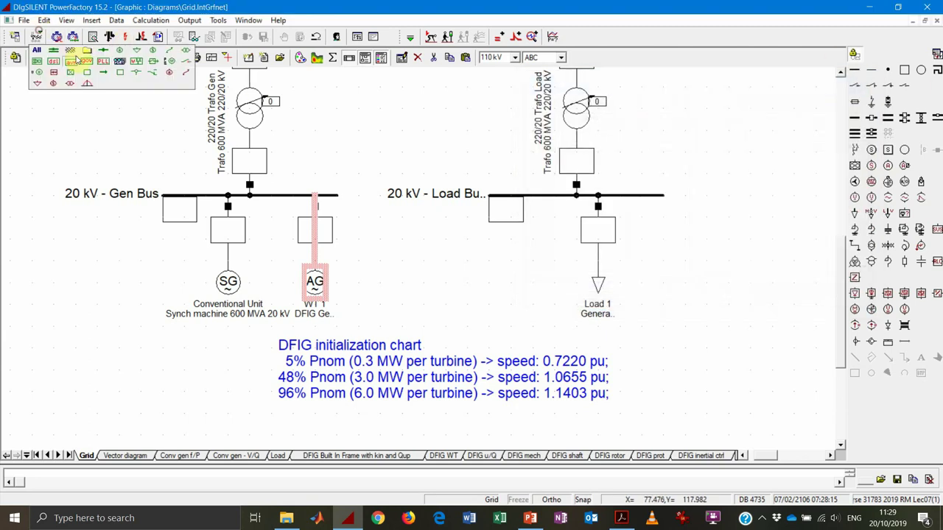
pyautogui.click(59, 63)
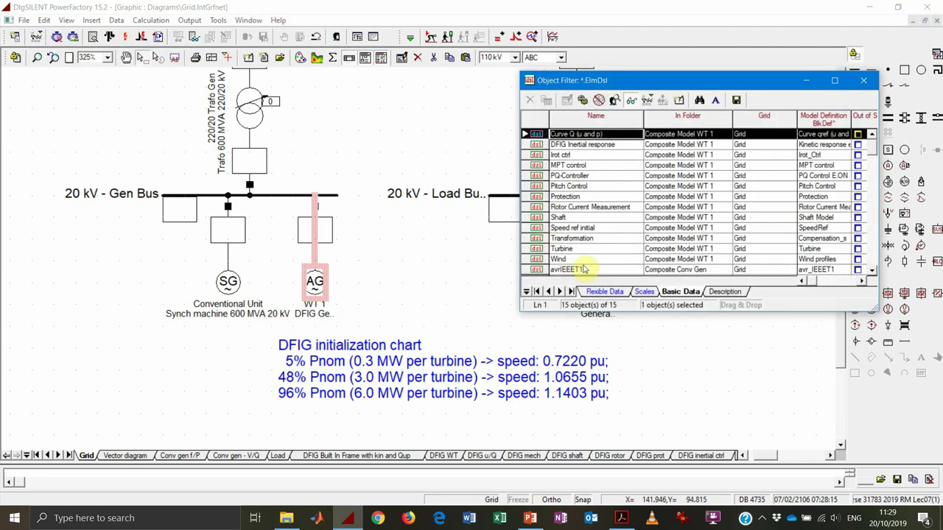
pyautogui.click(545, 259)
pyautogui.click(538, 229)
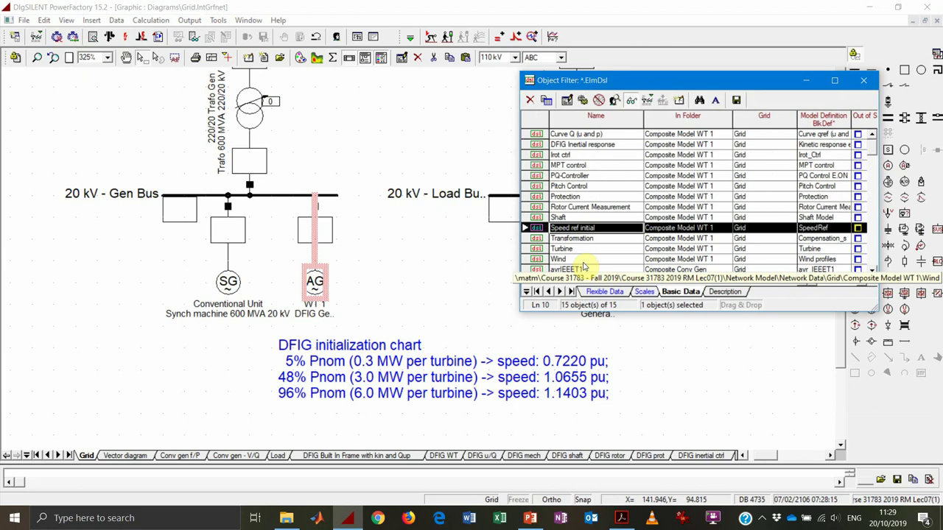
pyautogui.doubleClick(536, 248)
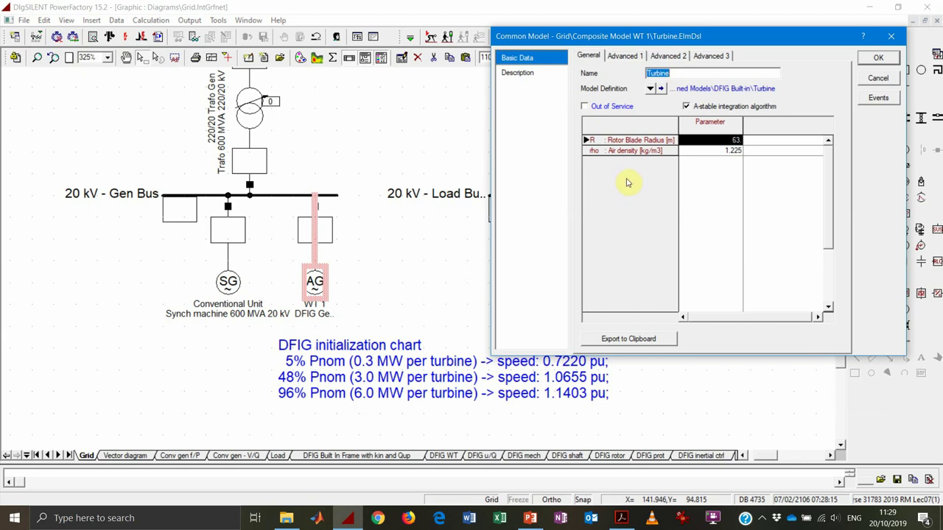
pyautogui.click(719, 146)
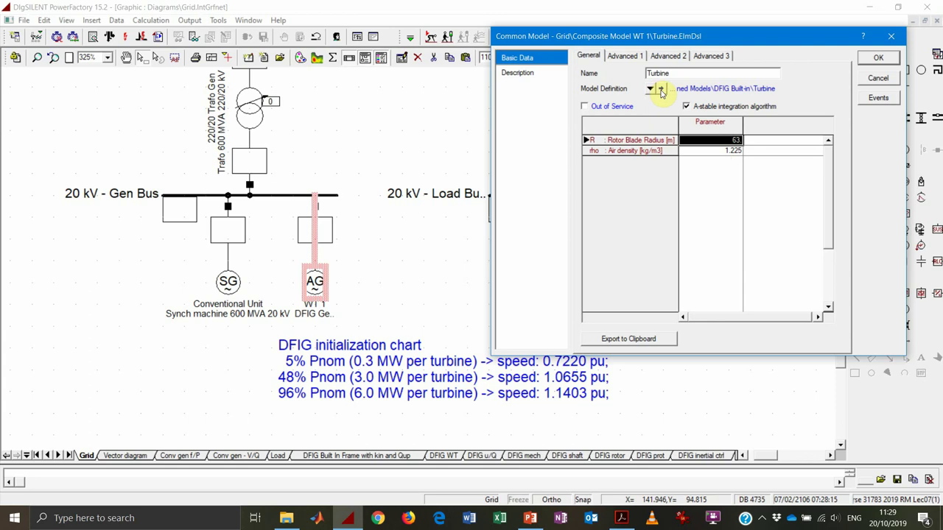
# Examine the pitch angle and tip-speed ratio axes in the Turbine model's two-dimensional characteristics
pyautogui.click(674, 59)
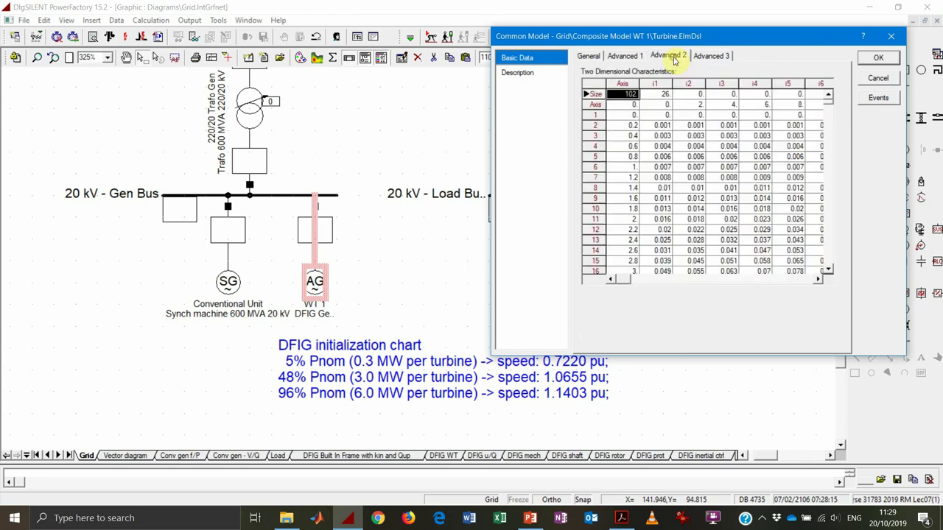
pyautogui.click(700, 106)
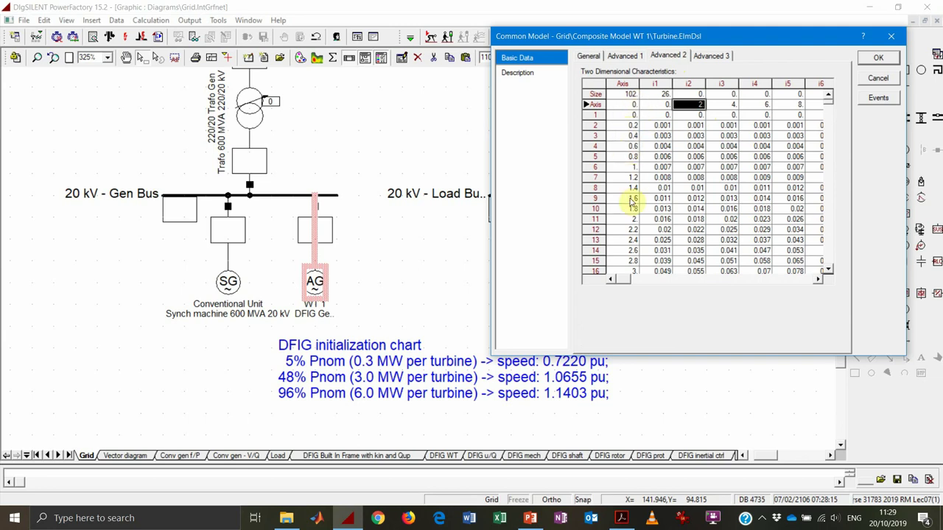
pyautogui.click(630, 126)
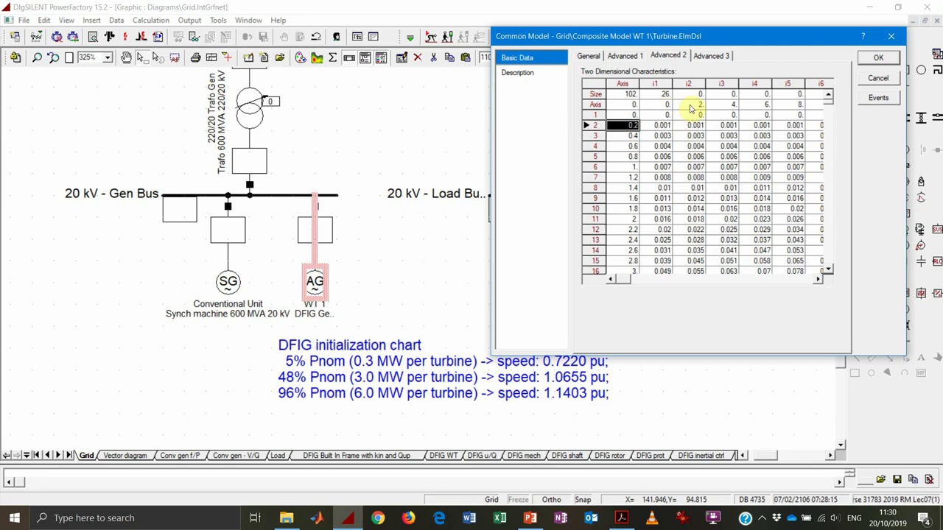
pyautogui.click(665, 109)
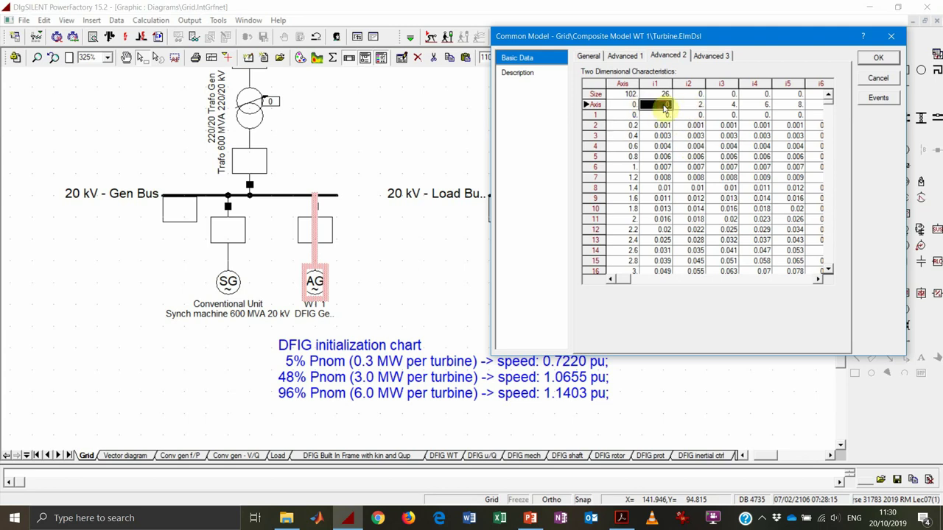
pyautogui.hotkey('shift', 'Right')
pyautogui.press('Right')
pyautogui.press('Right')
pyautogui.press('Right')
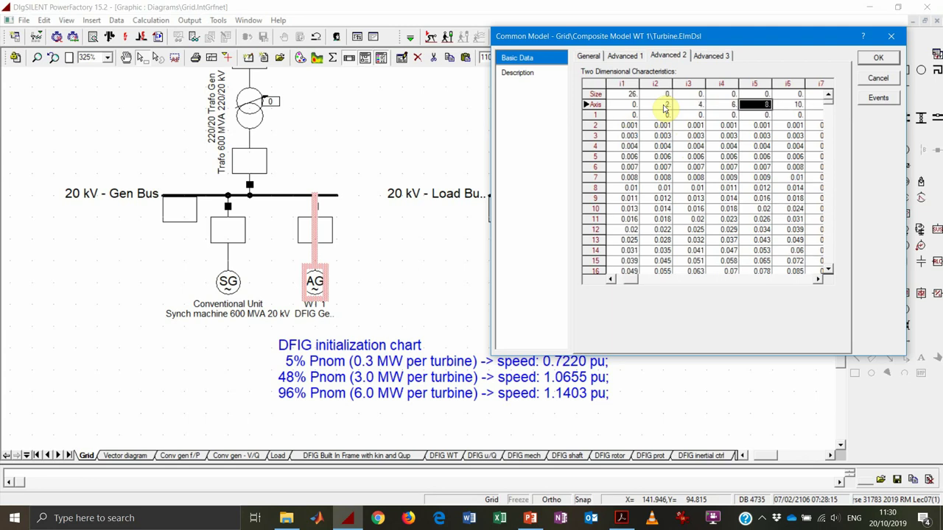
pyautogui.hotkey('shift', 'space')
# Follow the zero-pitch column i1 of the Turbine characteristics down to tip-speed ratio 10, then close the model
pyautogui.click(665, 108)
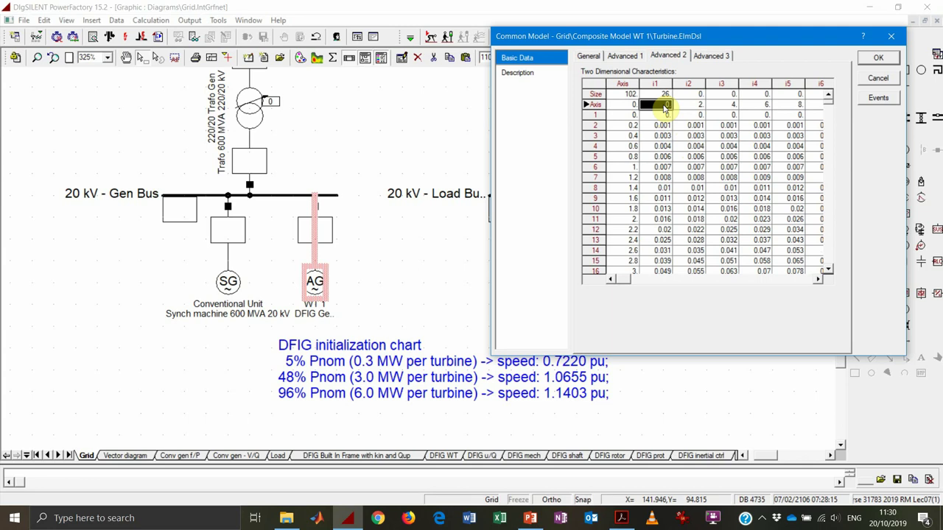
pyautogui.press('Down')
pyautogui.press('Down')
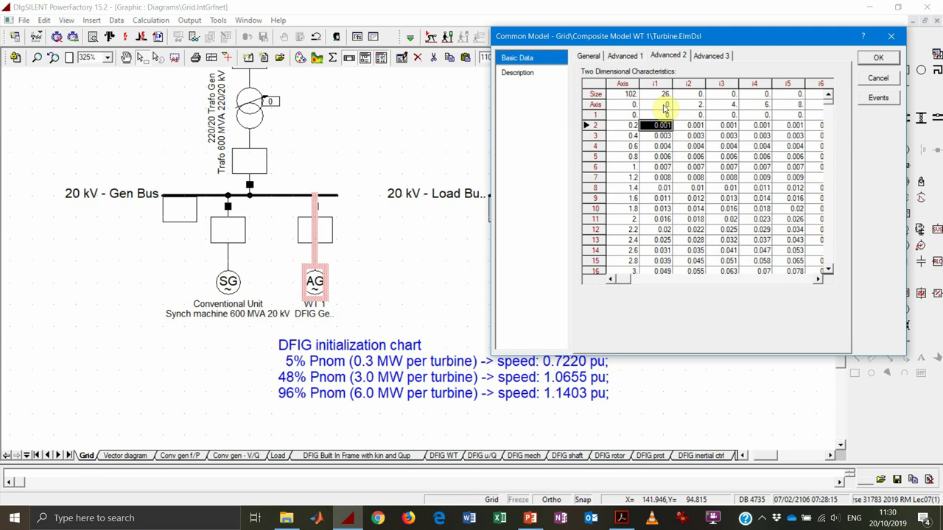
pyautogui.press('Down')
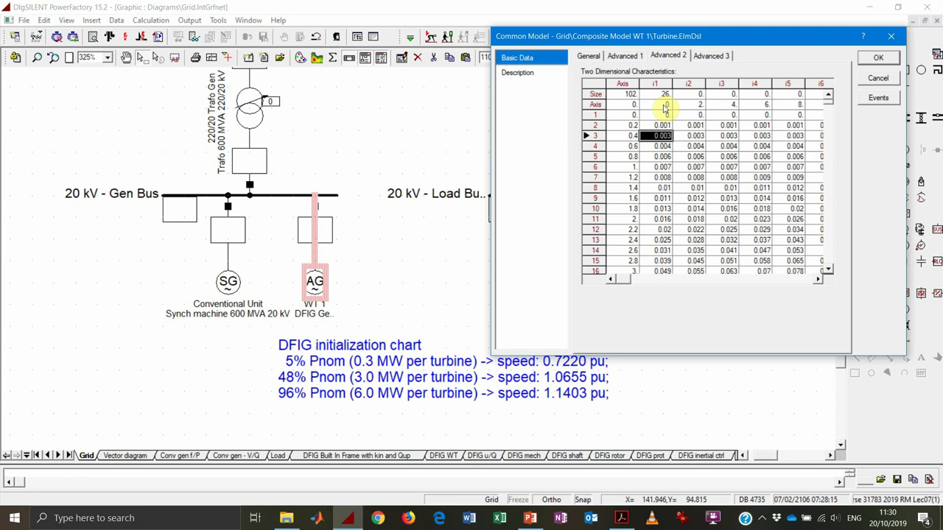
pyautogui.press('Left')
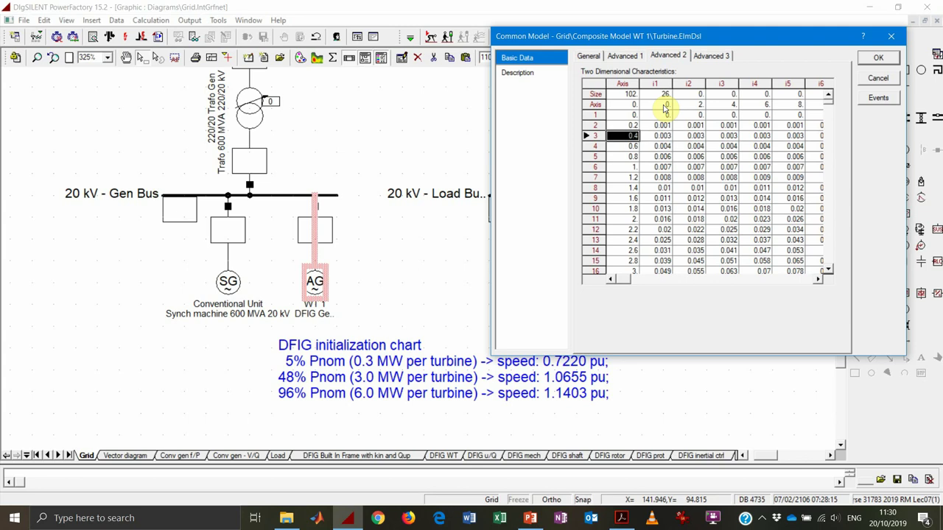
pyautogui.press('Right')
pyautogui.press('Down')
pyautogui.press('Down')
pyautogui.press('Down')
pyautogui.press('Down')
pyautogui.press('Down')
pyautogui.press('Down')
pyautogui.press('Down')
pyautogui.press('Down')
pyautogui.press('Down')
pyautogui.press('Down')
pyautogui.press('Down')
pyautogui.press('Down')
pyautogui.press('Down')
pyautogui.press('Down')
pyautogui.press('Down')
pyautogui.press('Down')
pyautogui.press('Down')
pyautogui.press('Down')
pyautogui.press('Down')
pyautogui.press('Down')
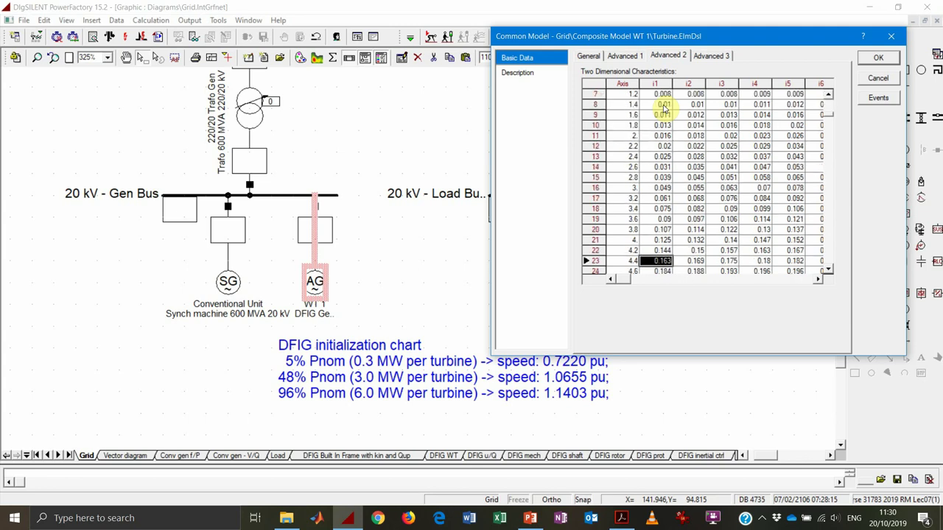
pyautogui.press('Down')
pyautogui.press('Down')
pyautogui.press('Down')
pyautogui.press('Down')
pyautogui.press('Down')
pyautogui.press('Down')
pyautogui.press('Down')
pyautogui.press('Down')
pyautogui.press('Down')
pyautogui.press('Down')
pyautogui.press('Down')
pyautogui.press('Down')
pyautogui.press('Down')
pyautogui.press('Down')
pyautogui.press('Down')
pyautogui.press('Down')
pyautogui.press('Down')
pyautogui.press('Down')
pyautogui.press('Down')
pyautogui.press('Down')
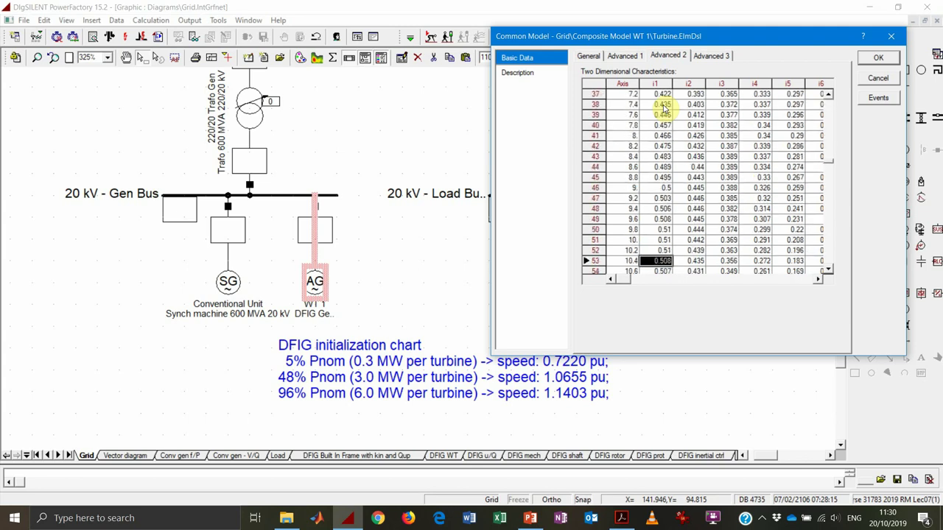
pyautogui.press('Down')
pyautogui.press('Up')
pyautogui.press('Up')
pyautogui.press('Up')
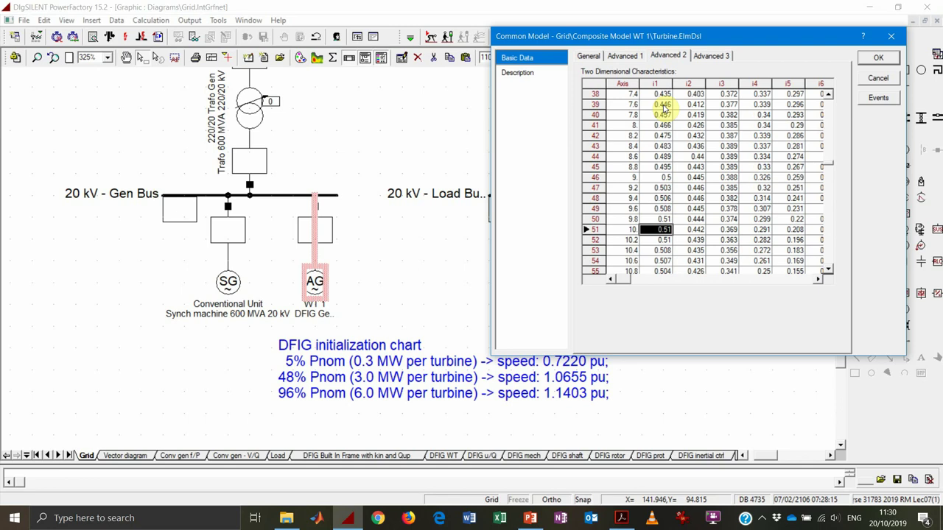
pyautogui.press('Left')
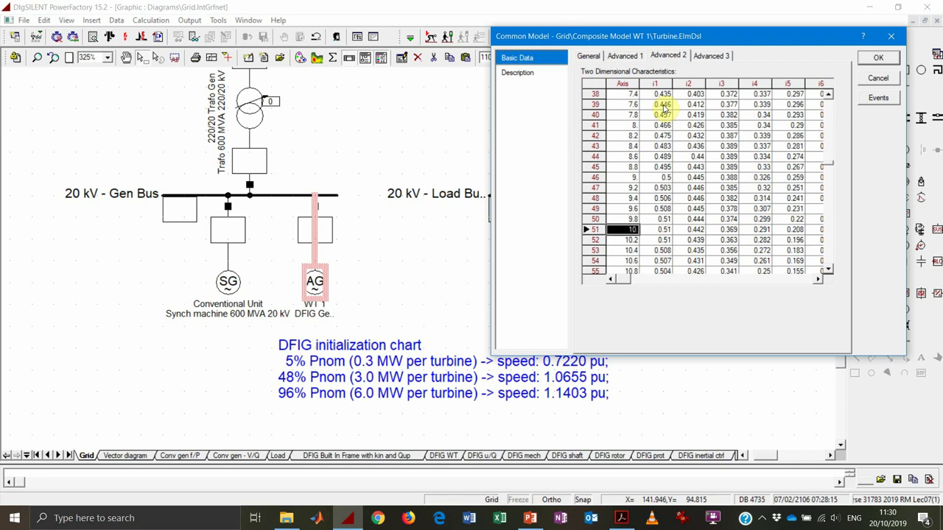
pyautogui.click(879, 58)
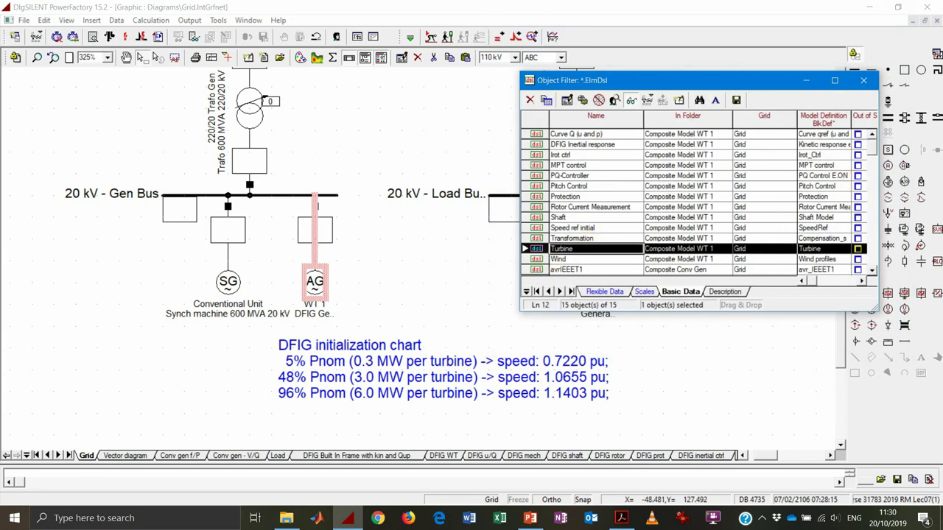
# Switch to PowerPoint, view slide 20 on turbine aerodynamics (rotor model), and return to PowerFactory
pyautogui.hotkey('alt', 'Tab')
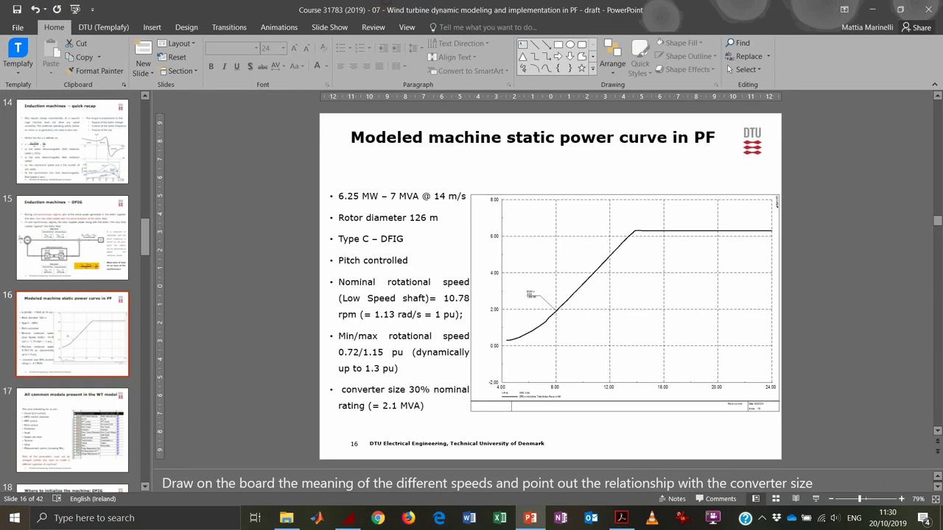
pyautogui.scroll(-5, 64, 382)
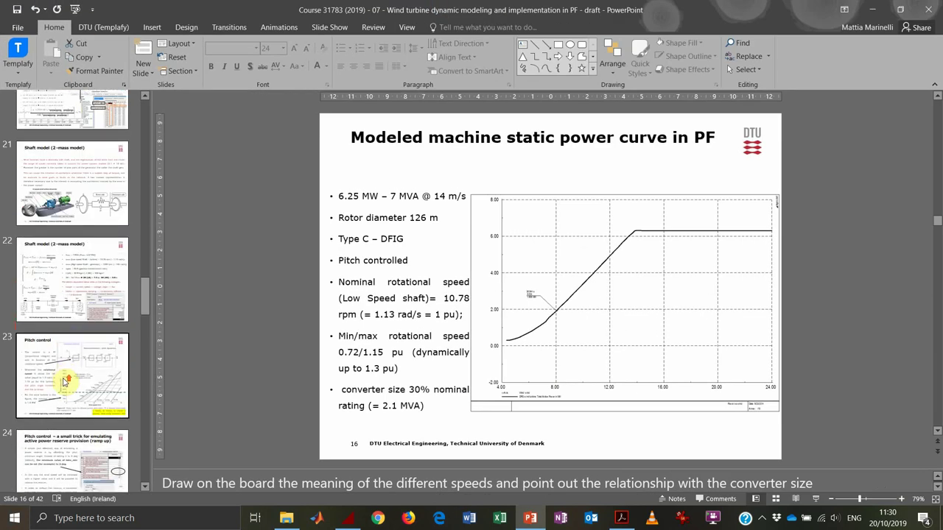
pyautogui.click(72, 232)
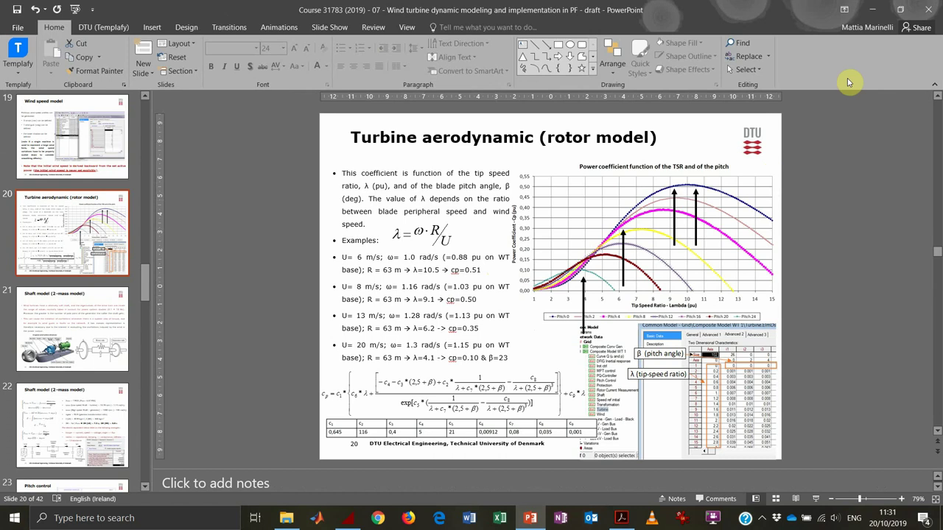
pyautogui.click(870, 21)
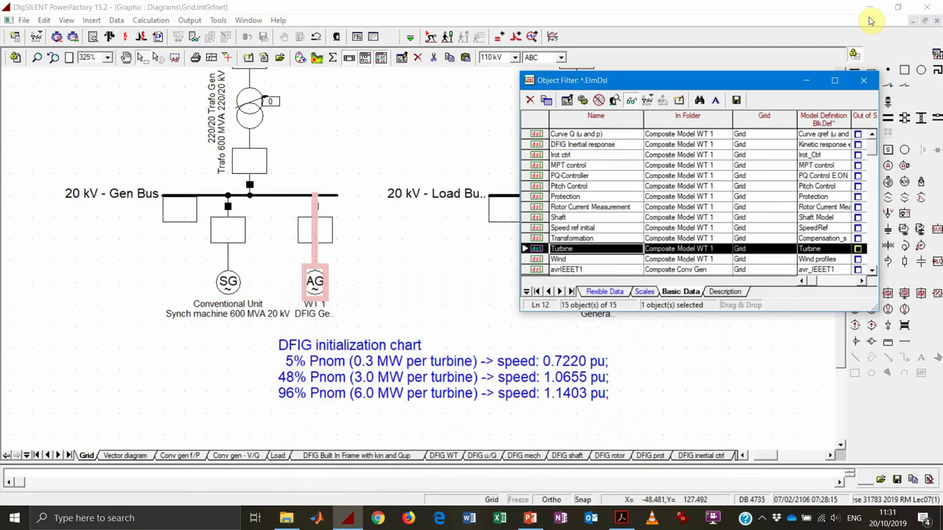
# Open the Shaft common model's parameters in PowerFactory, then switch to PowerPoint and view slide 21 on the 2-mass shaft model
pyautogui.doubleClick(543, 220)
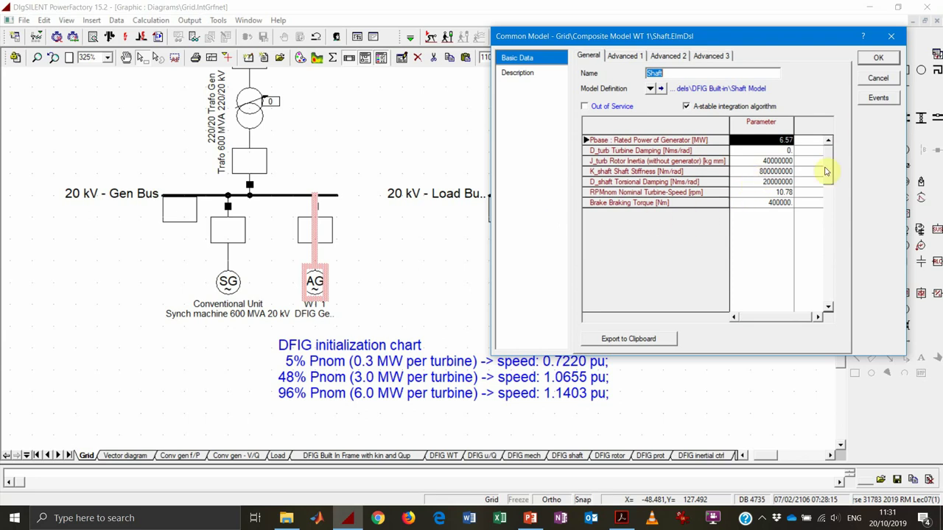
pyautogui.click(540, 520)
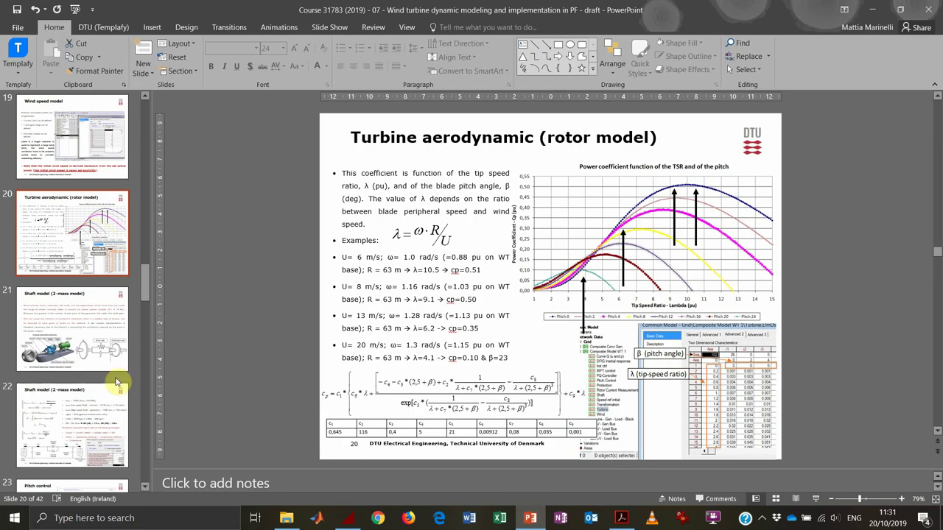
pyautogui.click(94, 343)
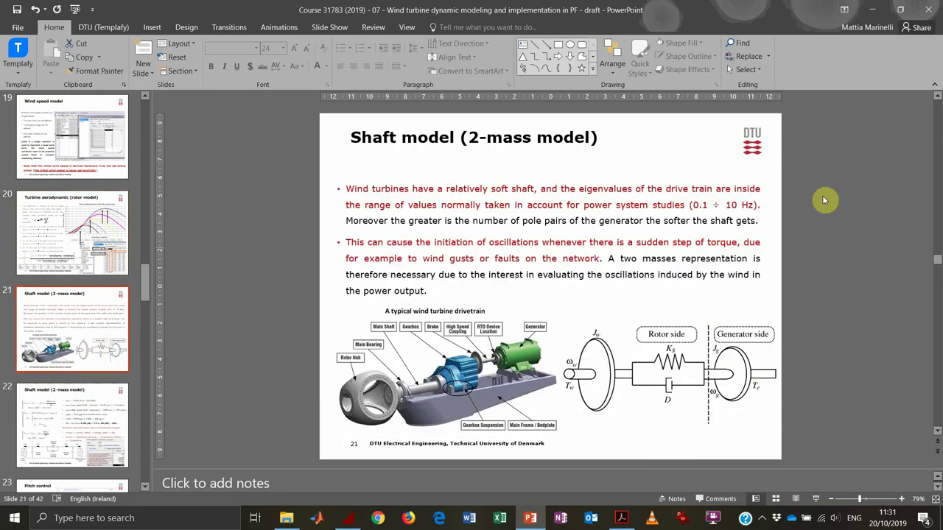
# Return to PowerFactory, close the Shaft model, and open the Pitch Control common model's parameters
pyautogui.click(873, 10)
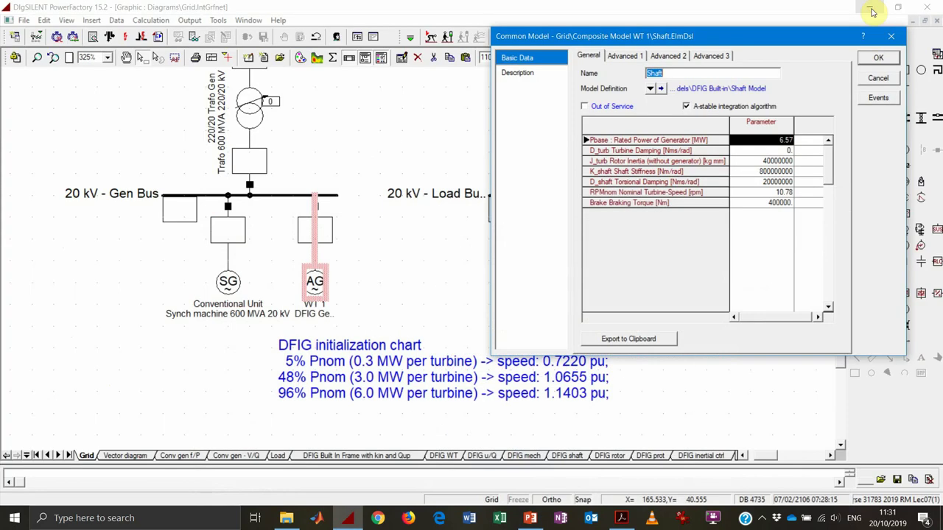
pyautogui.click(878, 80)
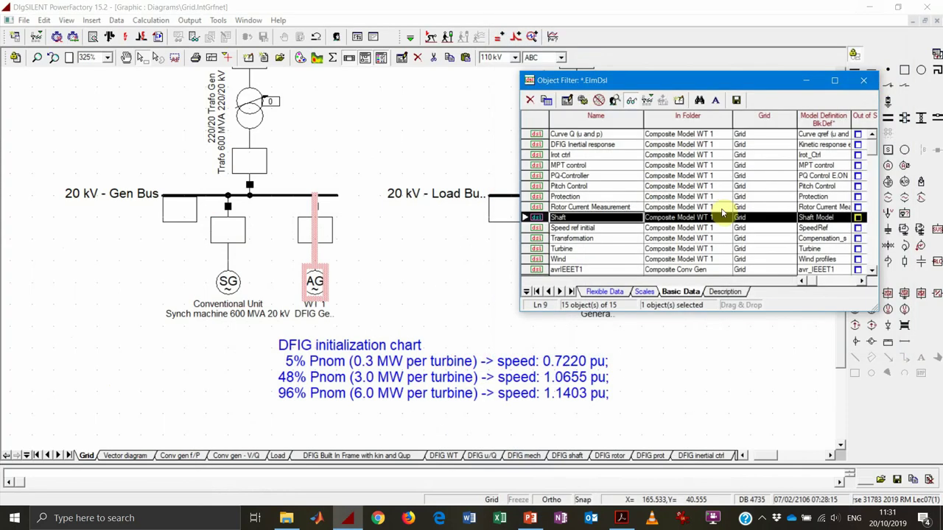
pyautogui.doubleClick(537, 188)
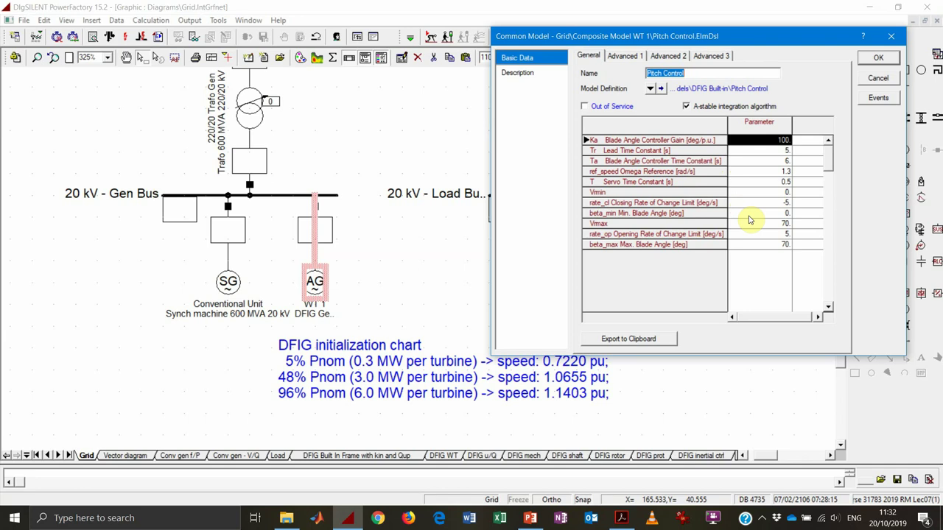
# Switch to PowerPoint, view slide 23 on pitch control, then return to PowerFactory and close the Pitch Control model
pyautogui.click(535, 523)
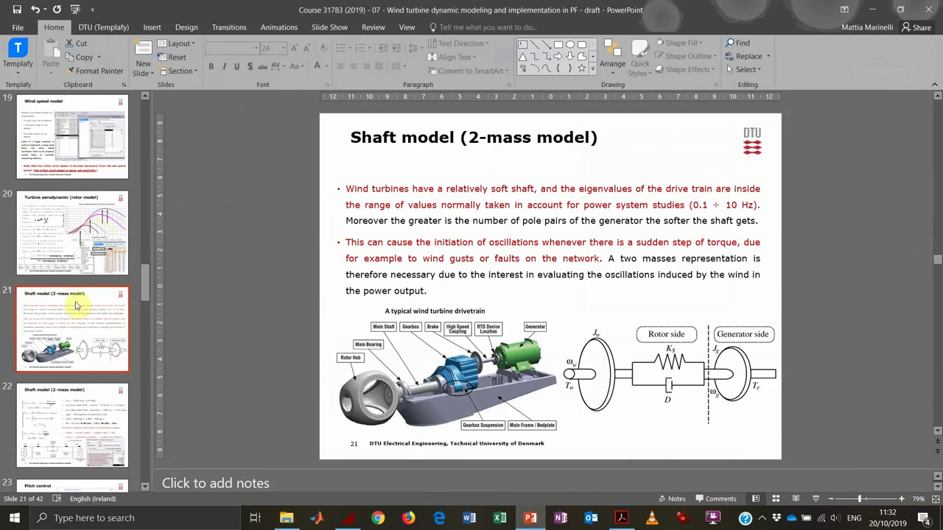
pyautogui.scroll(-1, 77, 306)
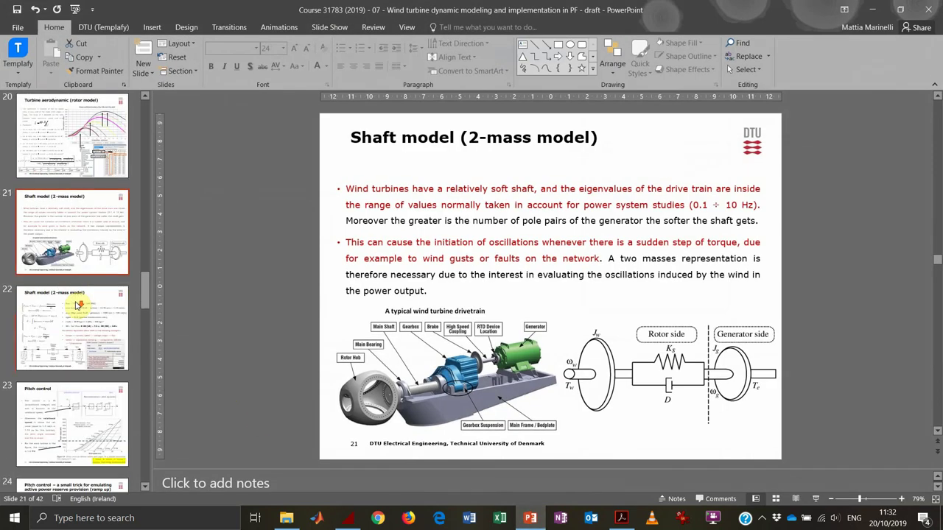
pyautogui.click(73, 412)
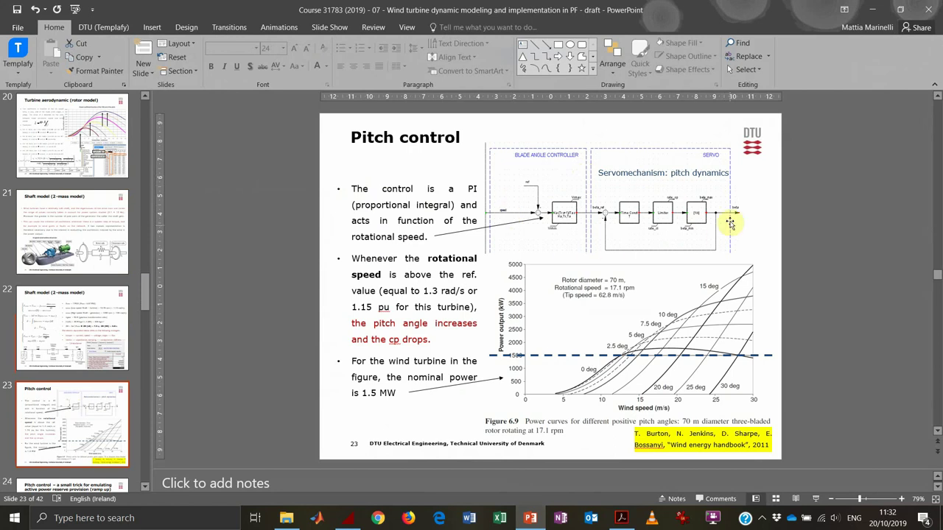
pyautogui.click(872, 9)
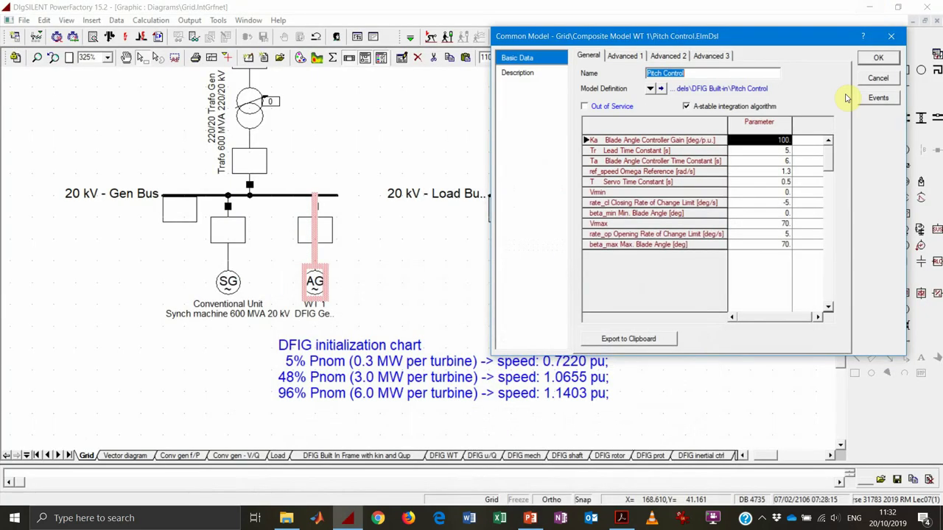
pyautogui.click(876, 76)
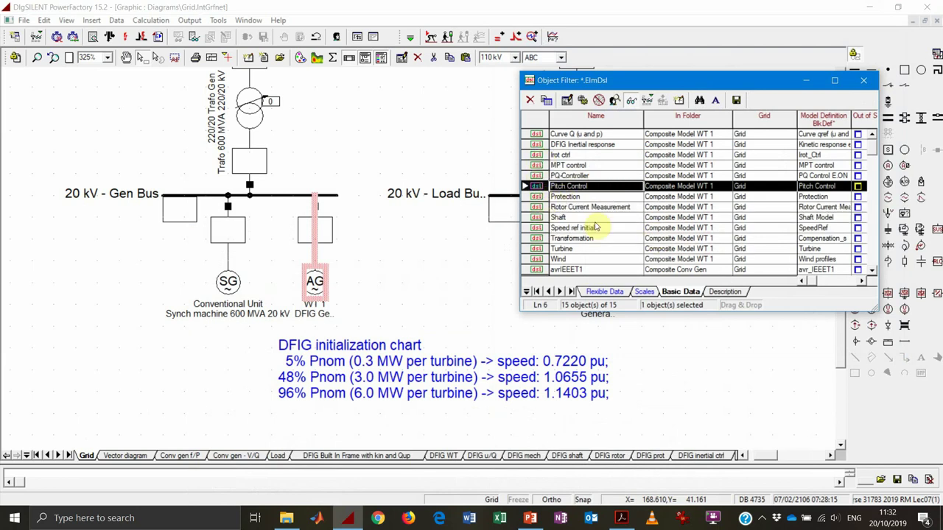
# Open the MPT control common model and examine the MPT_x and MPT_y values of its characteristic
pyautogui.doubleClick(541, 166)
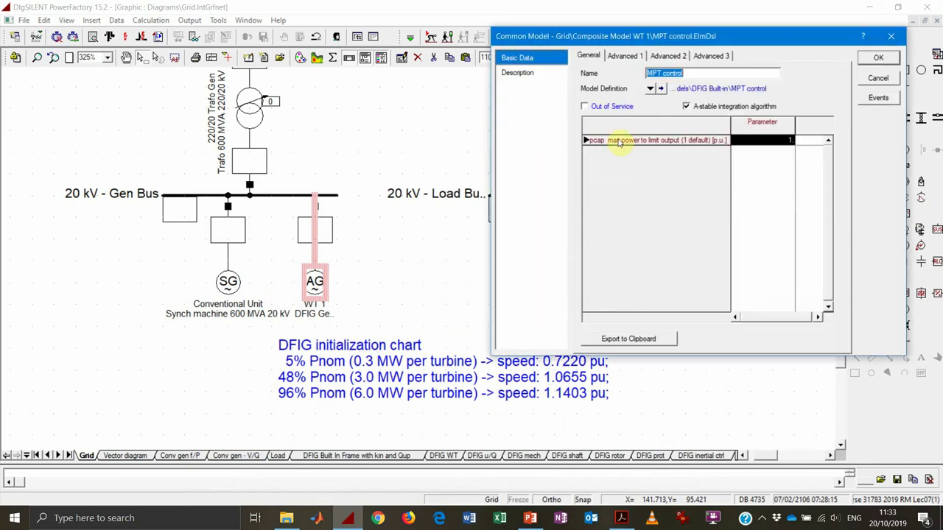
pyautogui.click(625, 55)
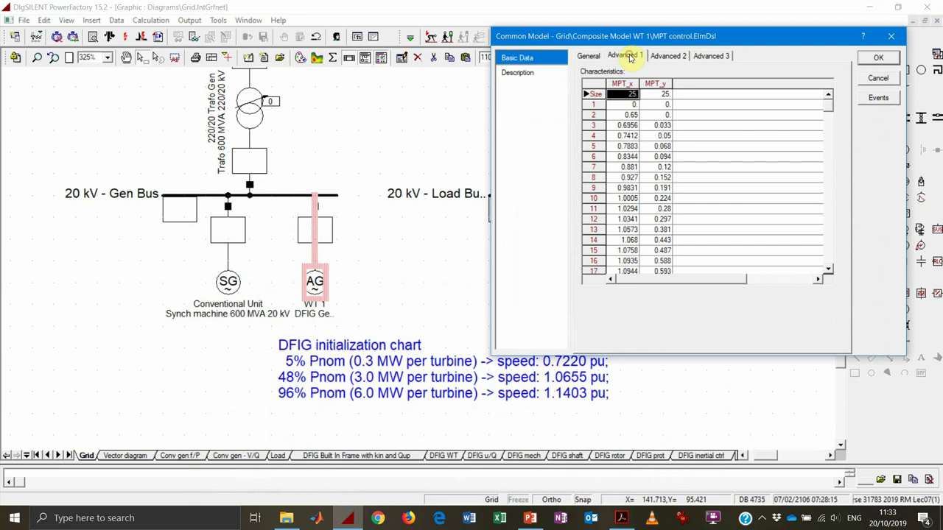
pyautogui.click(636, 147)
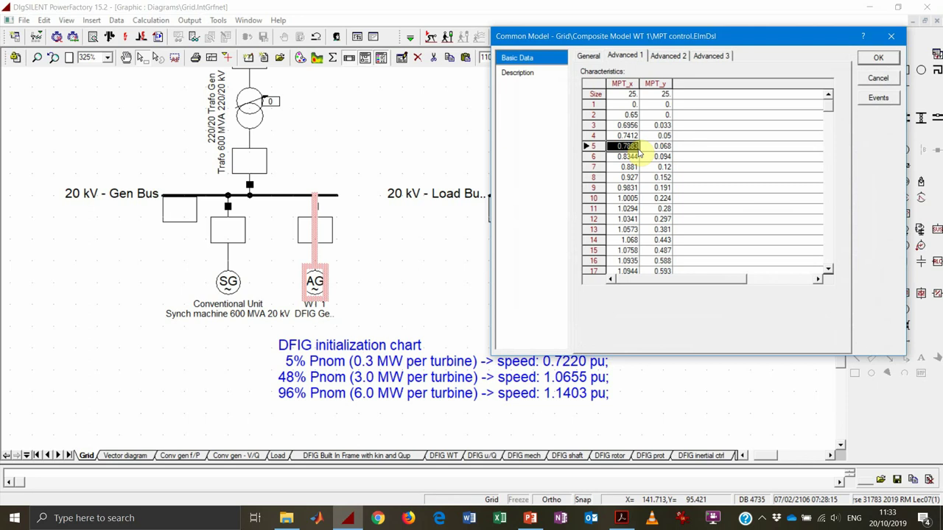
pyautogui.click(658, 178)
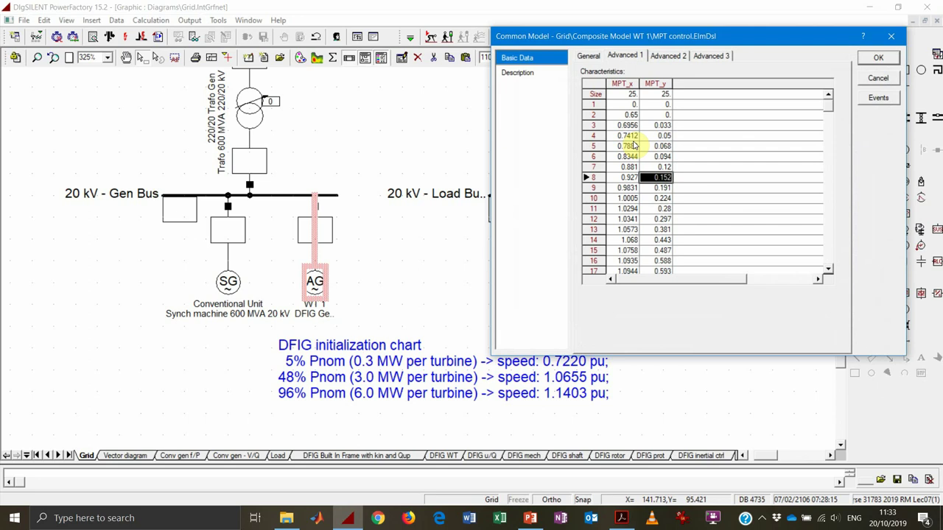
# Switch to PowerPoint, view slide 25 on Maximum Point Tracking (MPT) control, and return to PowerFactory
pyautogui.click(529, 518)
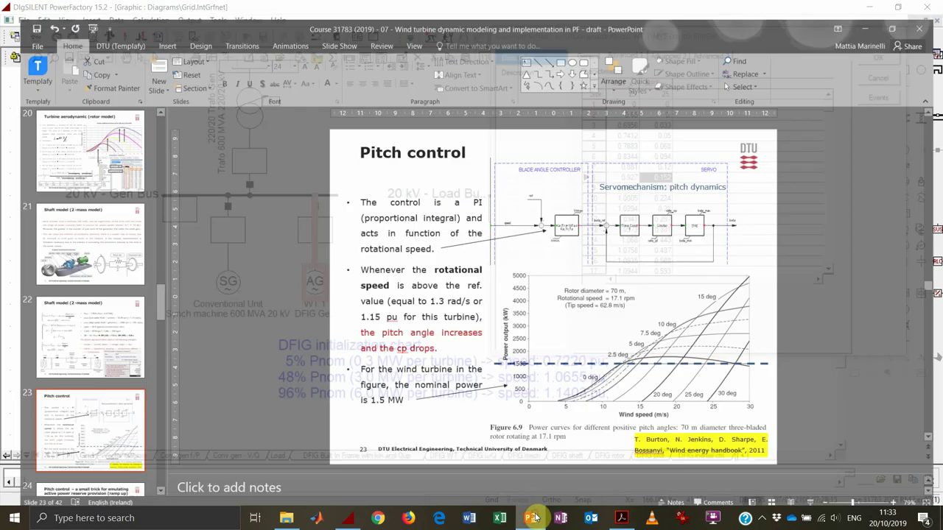
pyautogui.scroll(-3, 96, 345)
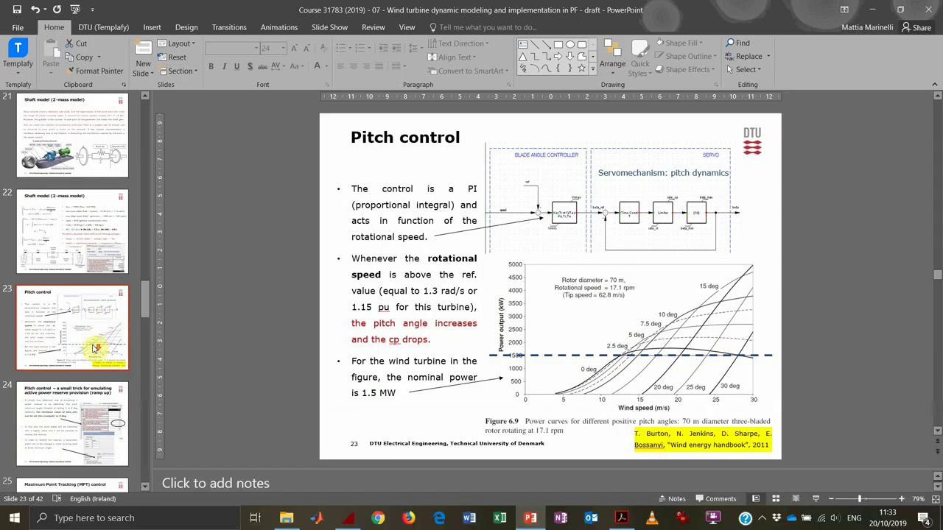
pyautogui.scroll(-3, 94, 349)
pyautogui.click(94, 347)
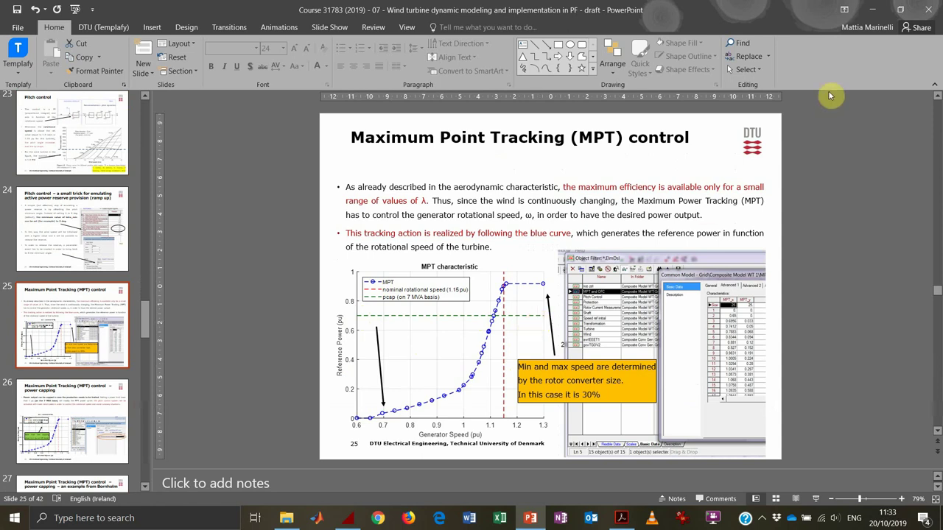
pyautogui.click(880, 10)
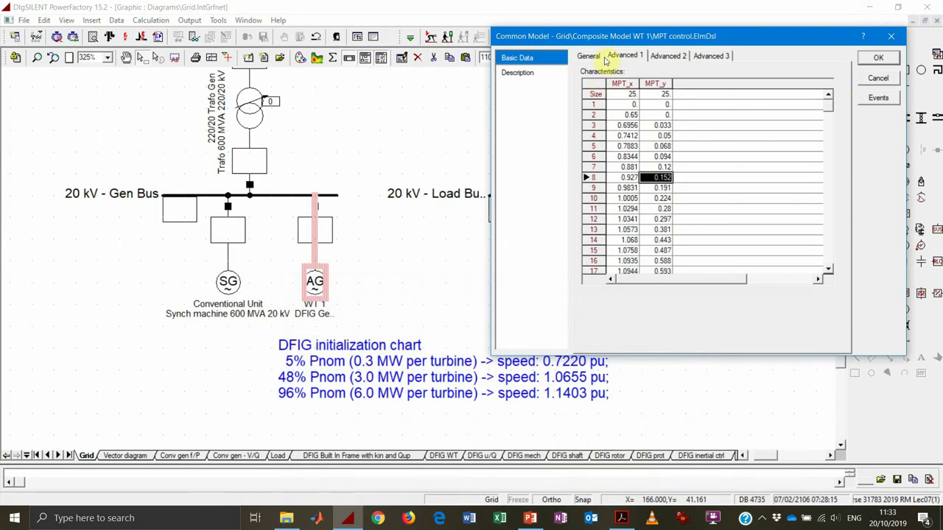
# Review the MPT control model's pcap maximum power parameter, then close the model without changes
pyautogui.click(589, 56)
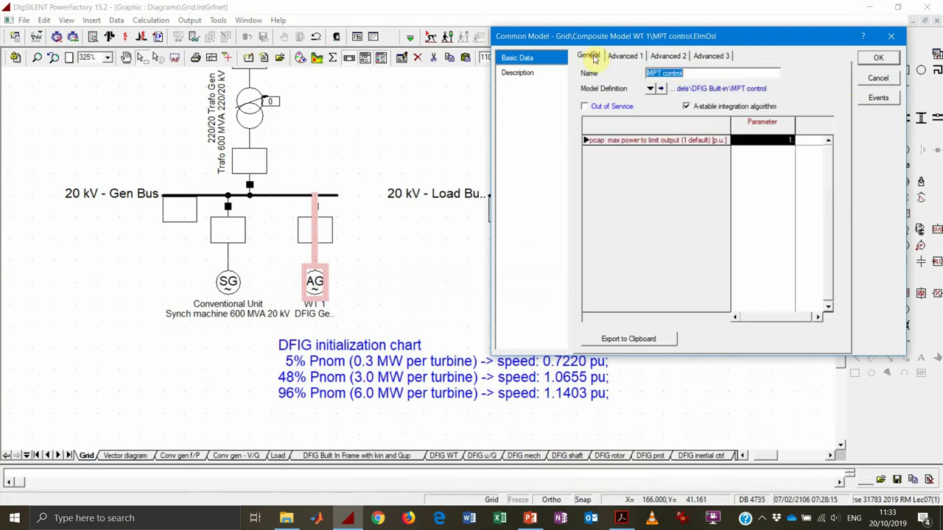
pyautogui.click(773, 142)
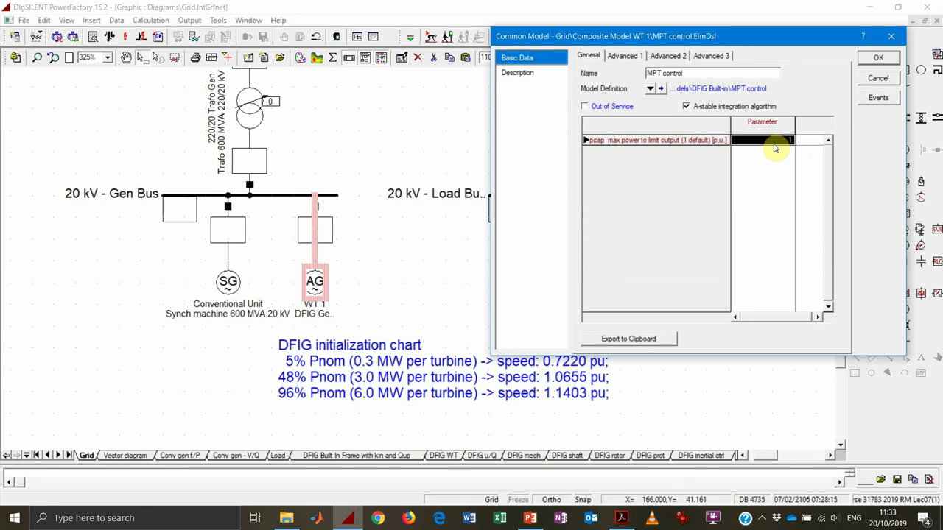
pyautogui.click(876, 77)
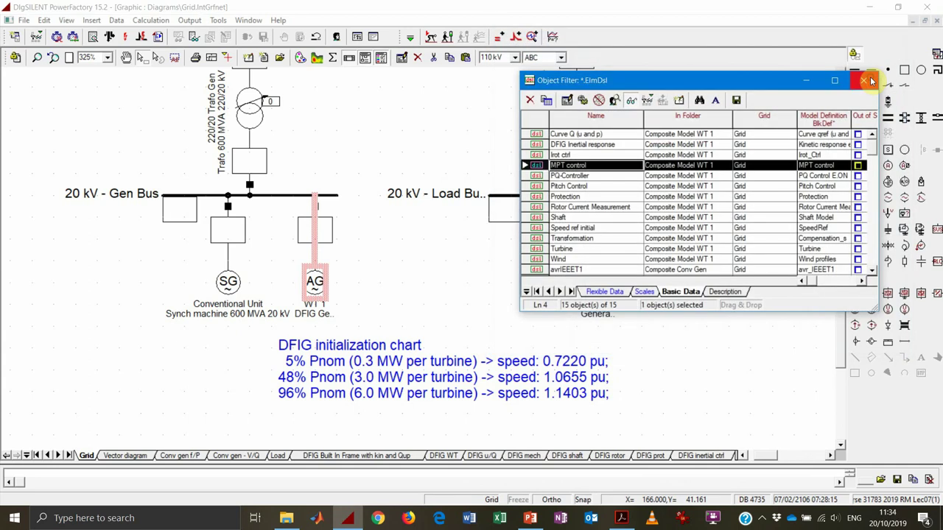
# Open the Curve Q (u and p) common model and examine the 0.98 to 1.02 voltage rows of its two-dimensional characteristics
pyautogui.doubleClick(539, 137)
pyautogui.click(672, 59)
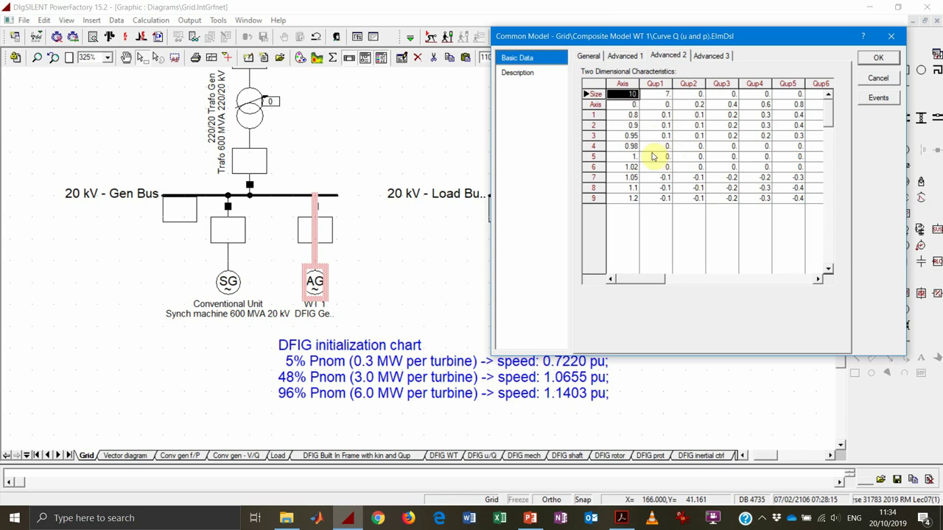
pyautogui.click(631, 148)
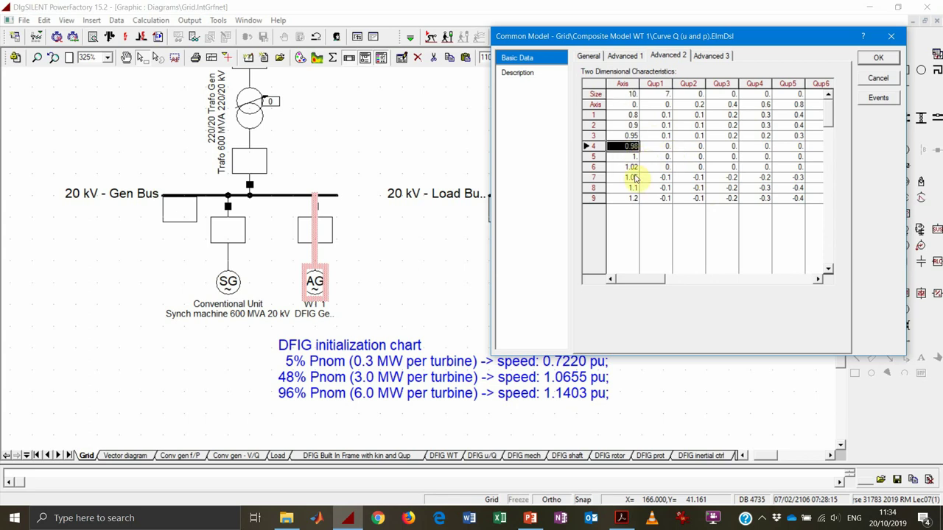
pyautogui.click(635, 168)
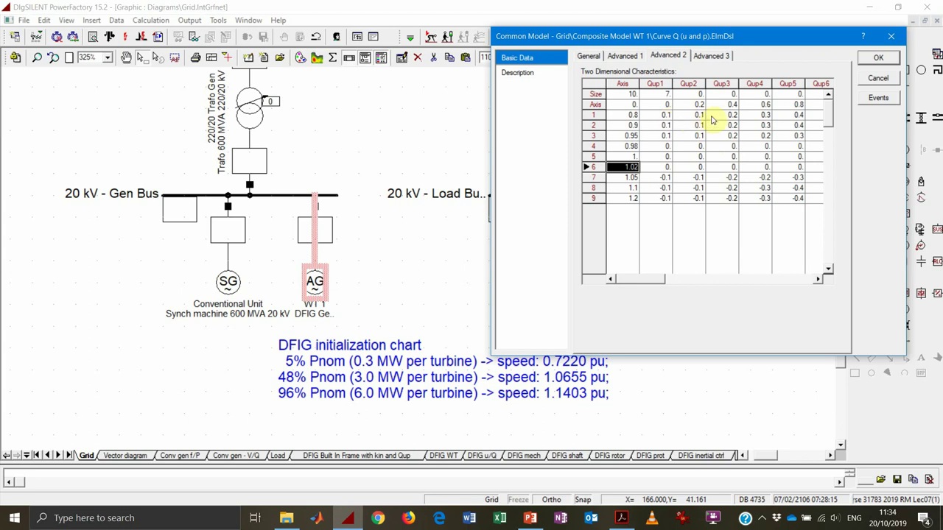
# Switch to PowerPoint, view slide 30 on reactive power control, then return to PowerFactory and close the Curve Q (u and p) model
pyautogui.click(530, 517)
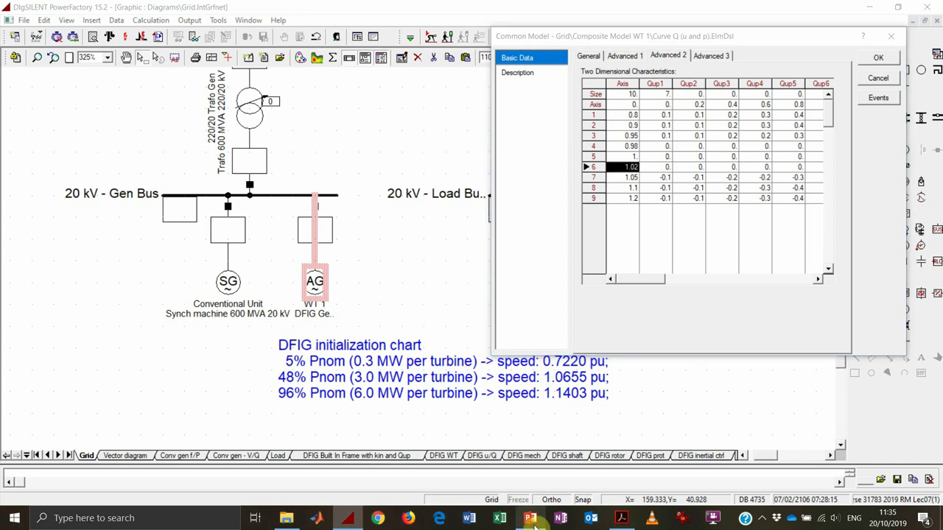
pyautogui.scroll(-8, 69, 369)
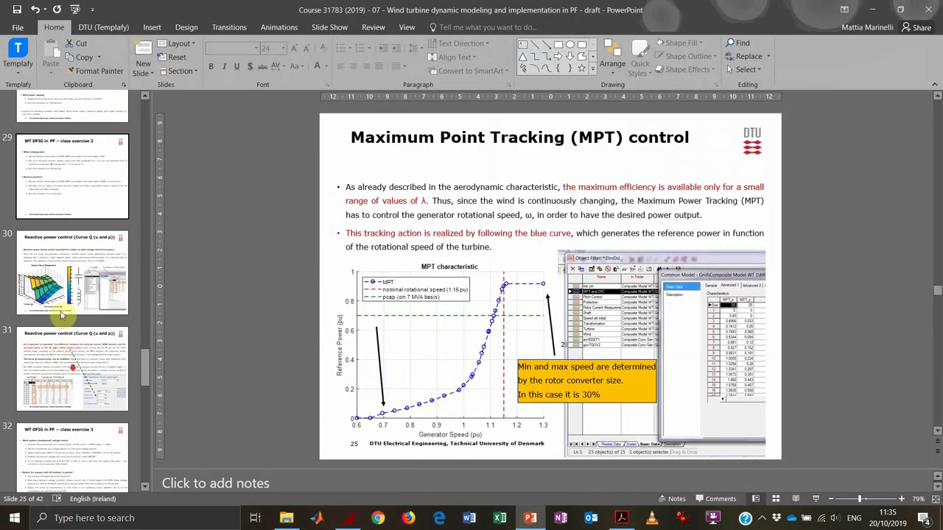
pyautogui.click(63, 302)
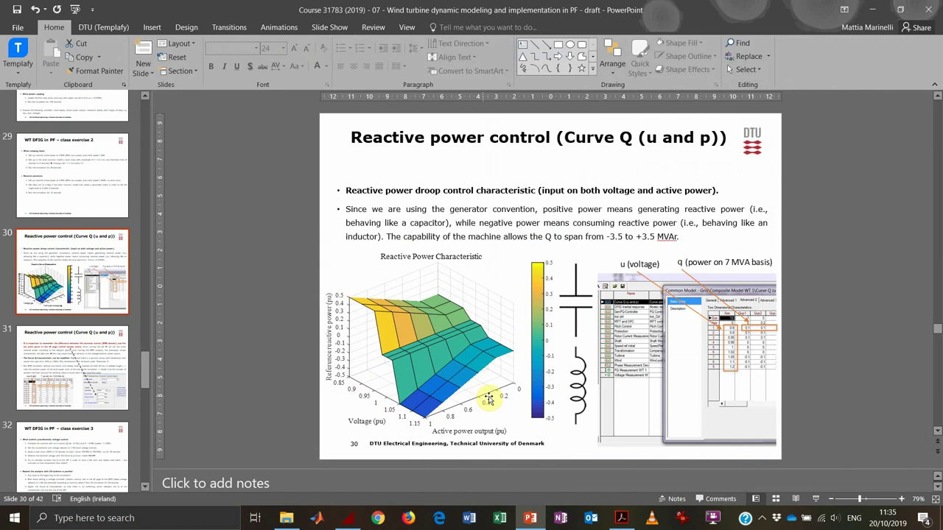
pyautogui.click(880, 10)
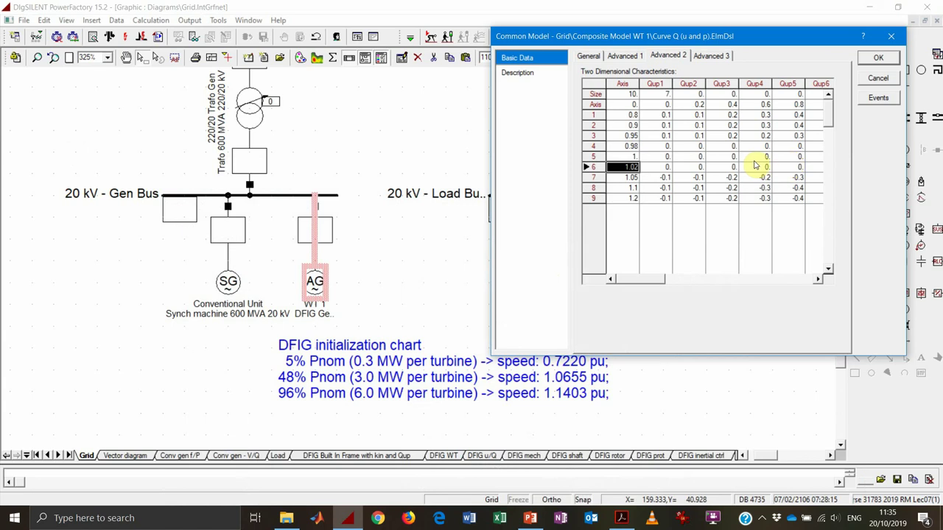
pyautogui.click(890, 80)
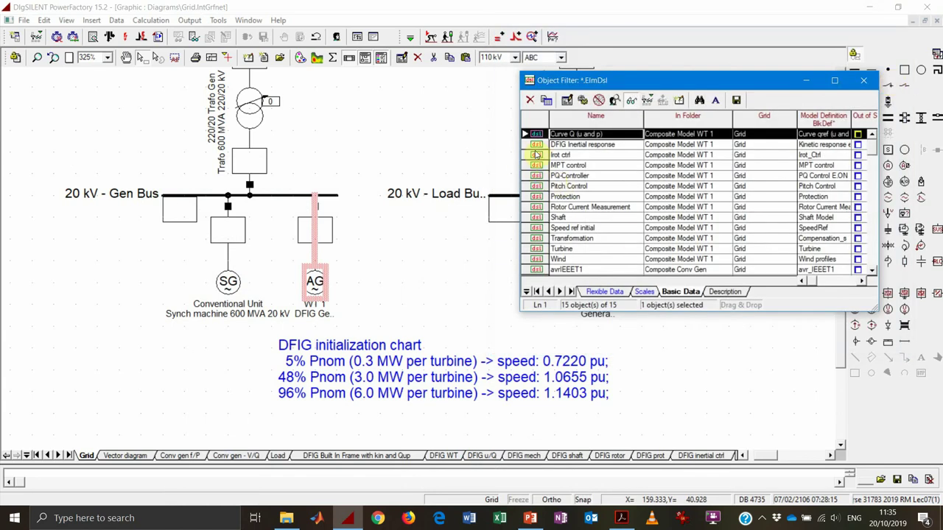
# Open the DFIG Inertial response common model's parameters, then switch to PowerPoint and view slide 37 on DFIG inertial response emulation
pyautogui.click(536, 145)
pyautogui.doubleClick(537, 145)
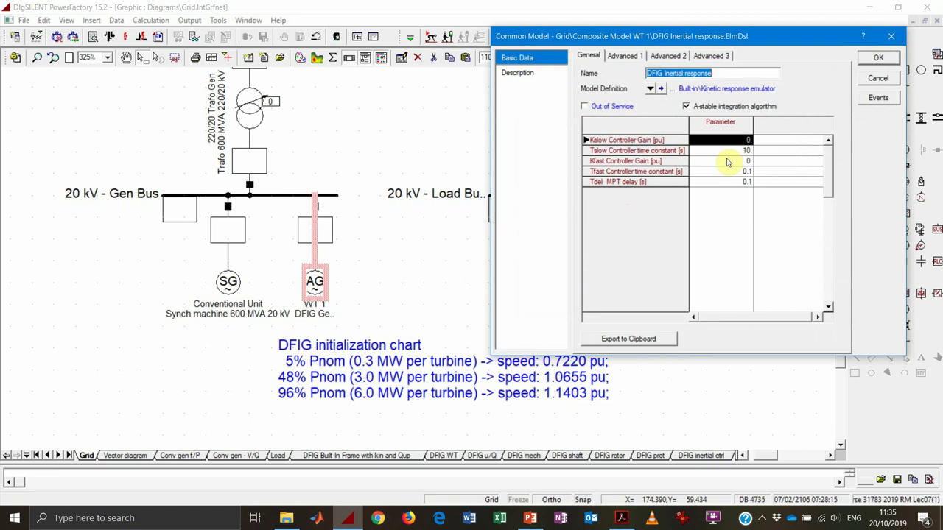
pyautogui.click(530, 518)
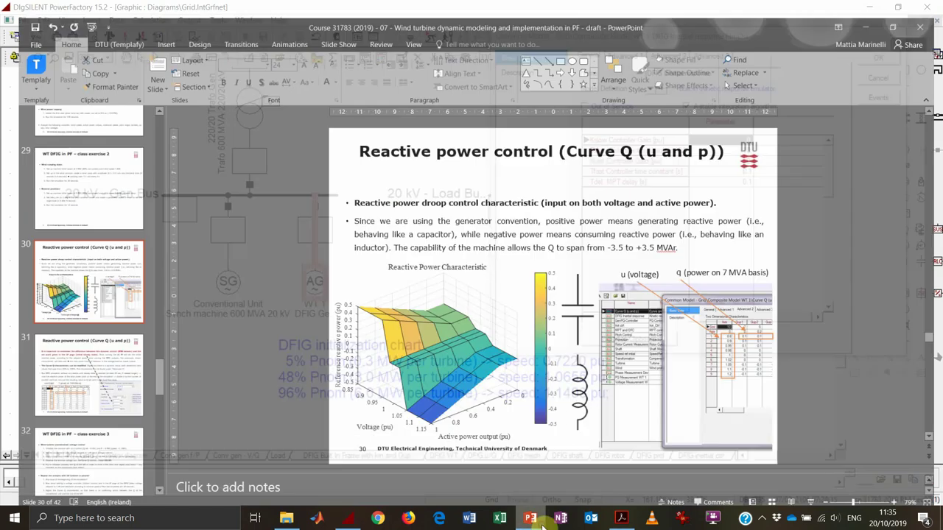
pyautogui.scroll(-5, 103, 345)
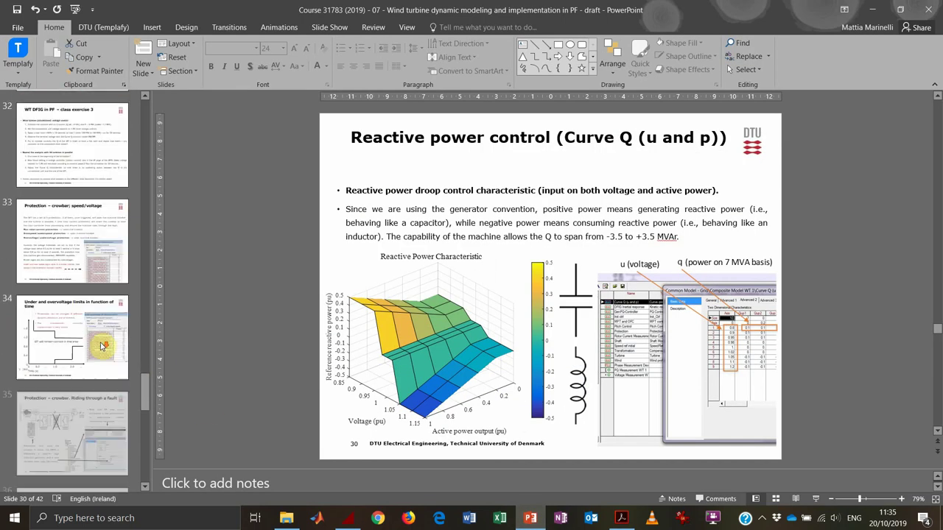
pyautogui.scroll(-4, 103, 345)
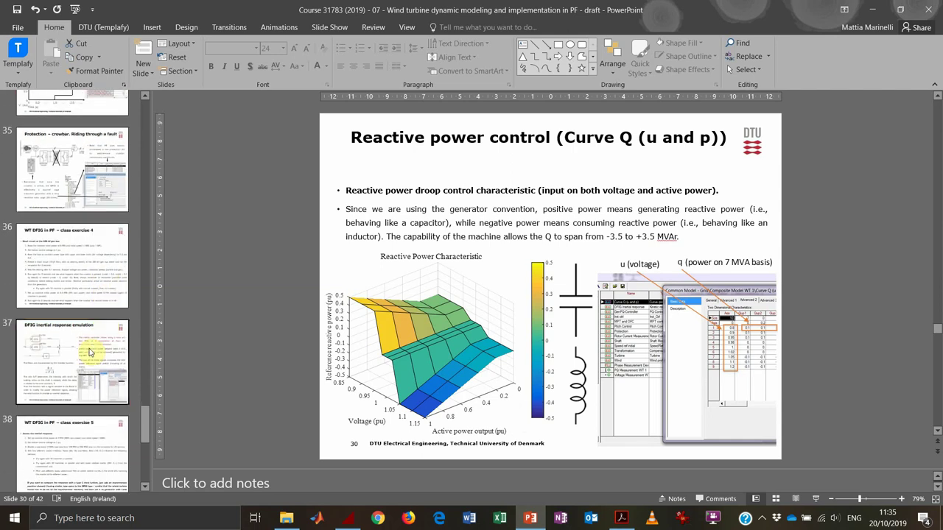
pyautogui.click(86, 348)
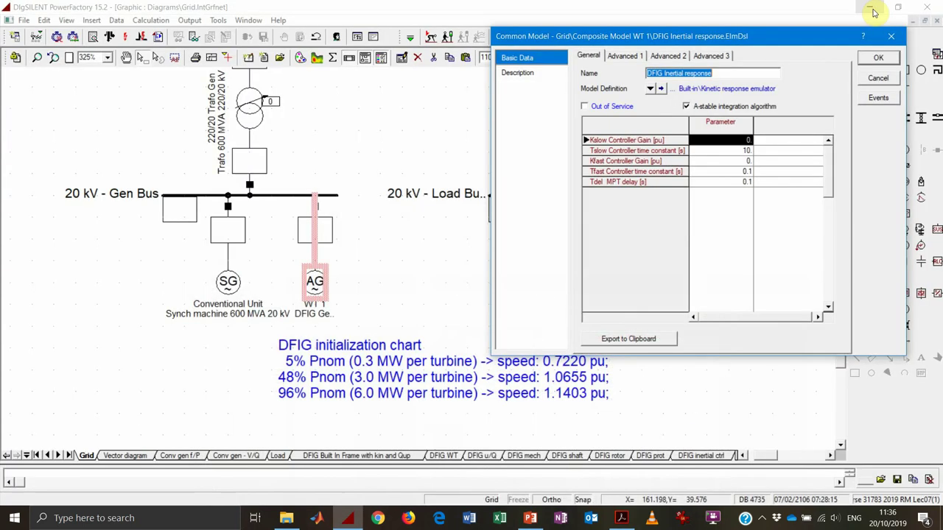
# Return to PowerFactory, close the DFIG Inertial response model, and select the Shaft model in the object list
pyautogui.click(872, 10)
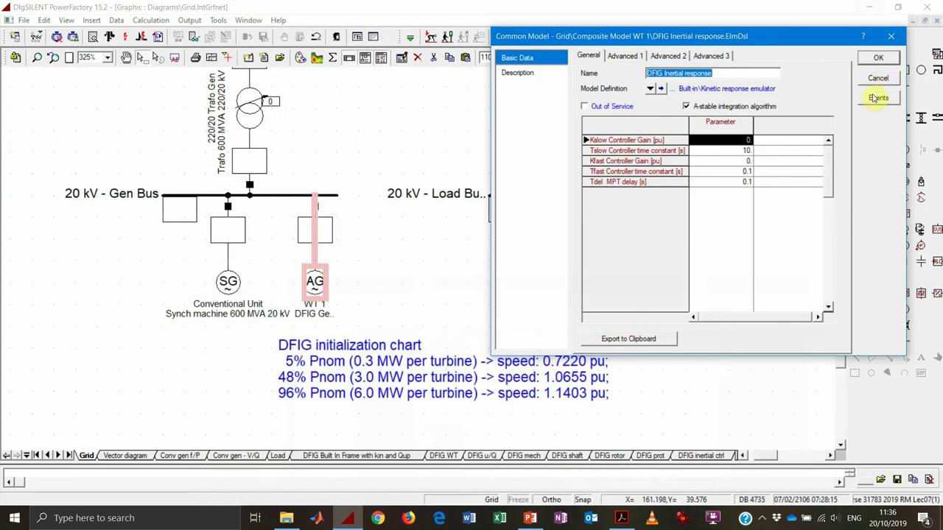
pyautogui.click(878, 77)
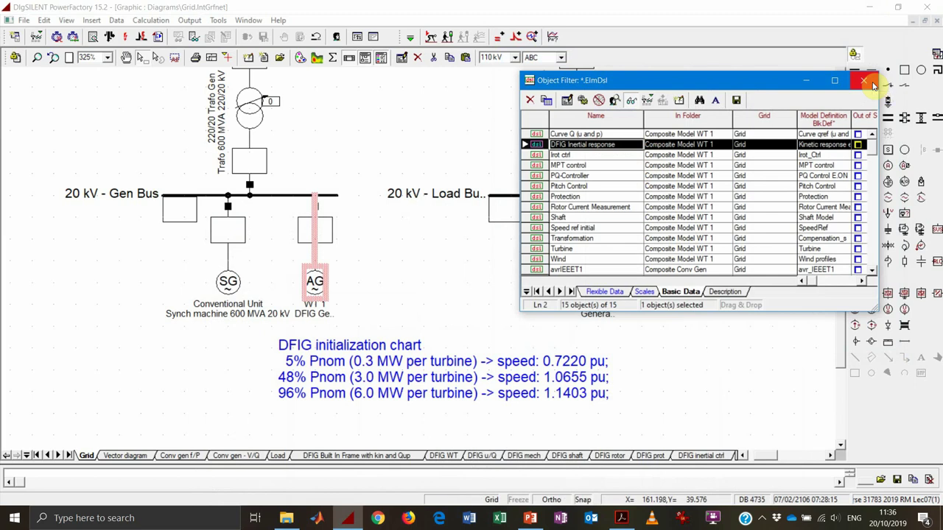
pyautogui.click(539, 218)
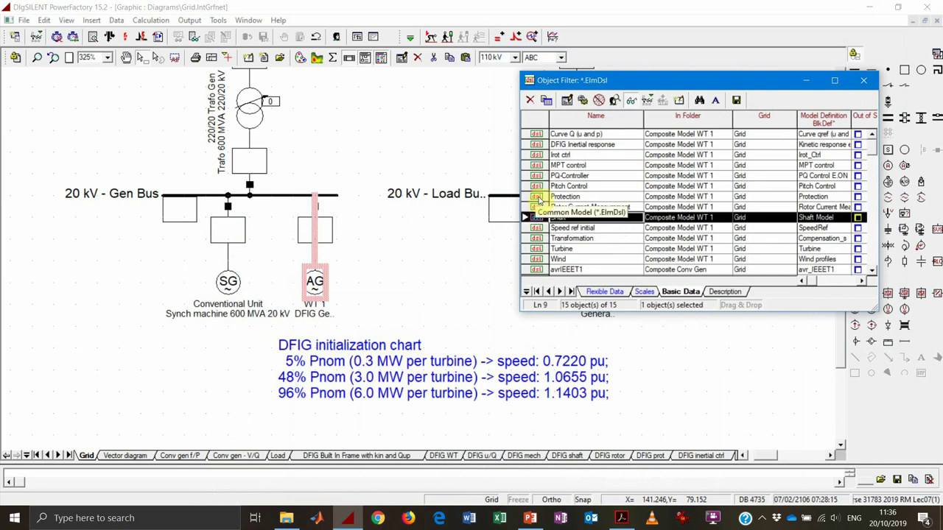
# Open the Protection common model, switch to PowerPoint to view slide 34 on under and overvoltage limits, and close the model back in PowerFactory
pyautogui.doubleClick(538, 197)
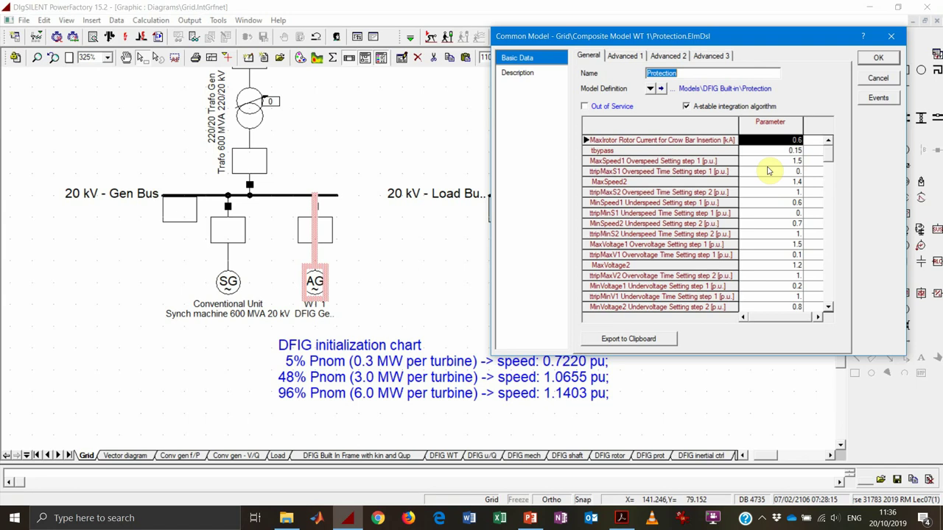
pyautogui.click(530, 519)
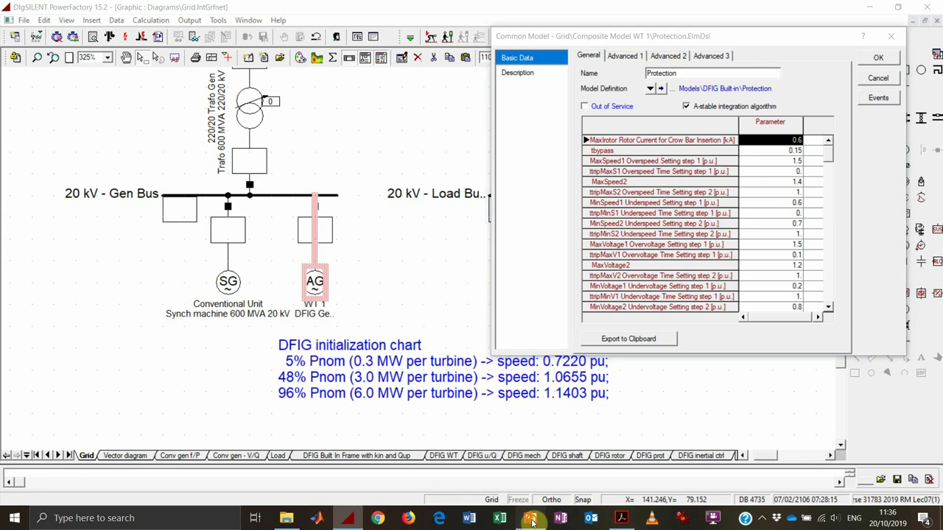
pyautogui.scroll(2, 81, 192)
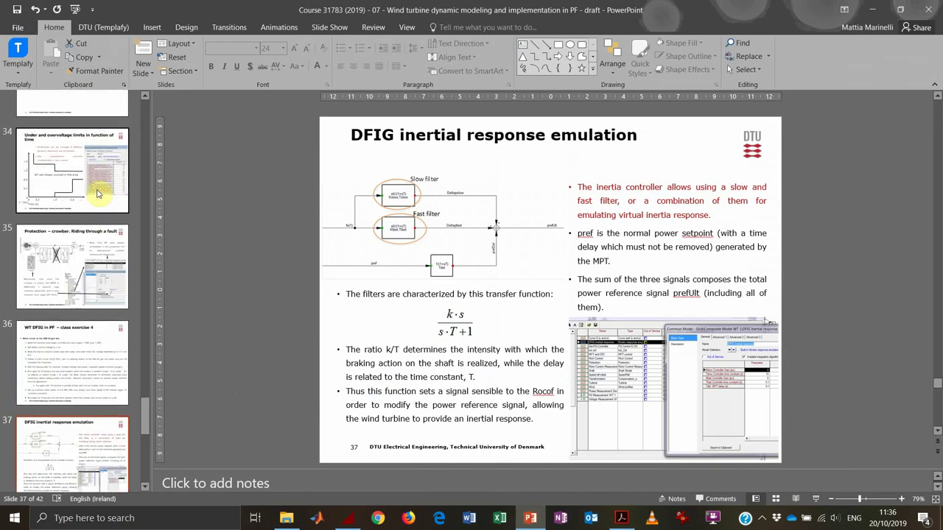
pyautogui.click(50, 179)
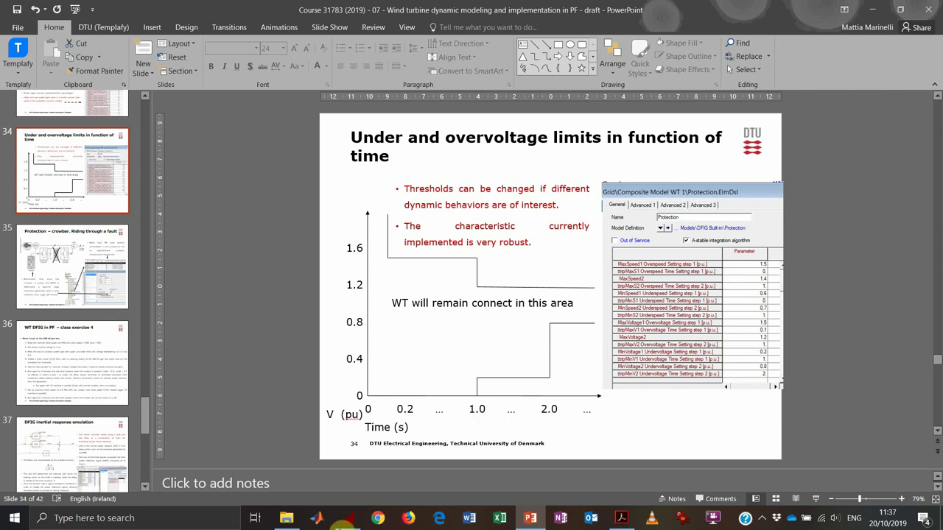
pyautogui.click(343, 518)
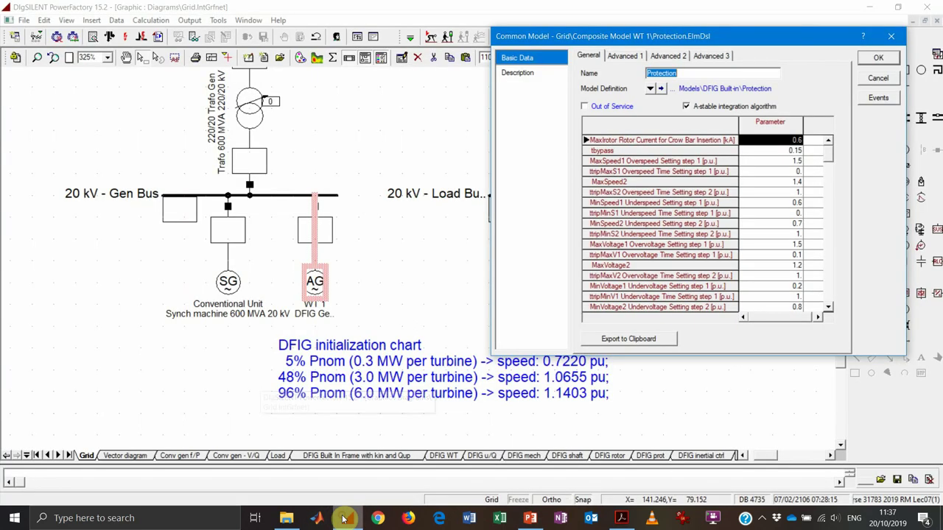
pyautogui.click(881, 79)
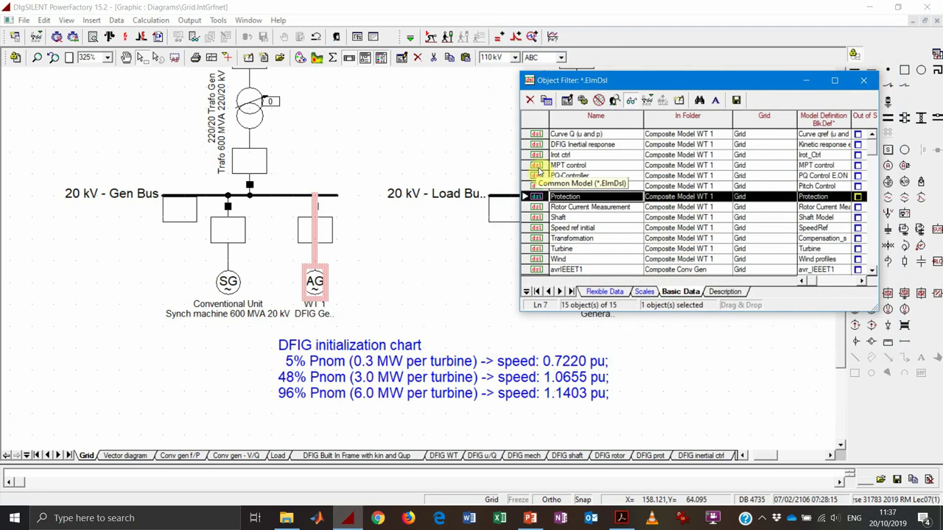
# Examine the parameters of the Rotor Current Measurement and Irot ctrl common models of WT 1, closing each without changes
pyautogui.scroll(-1, 540, 169)
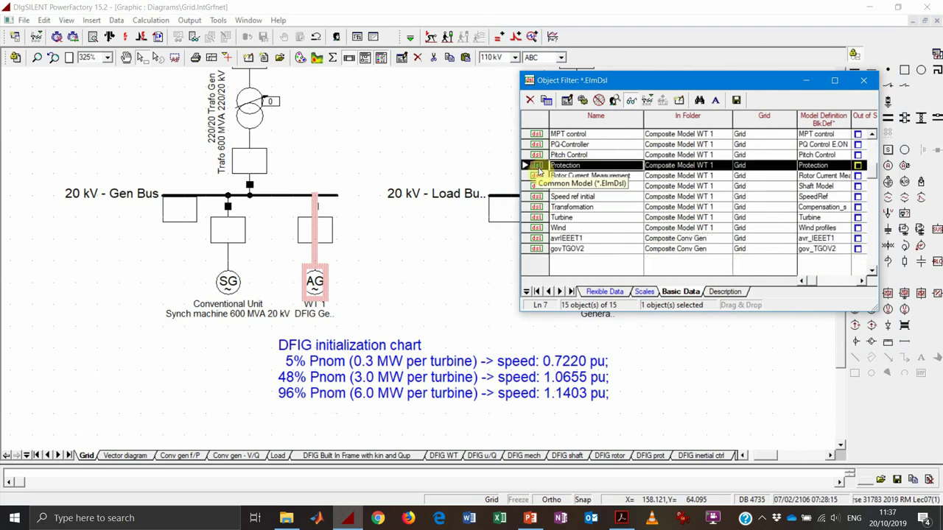
pyautogui.scroll(1, 536, 240)
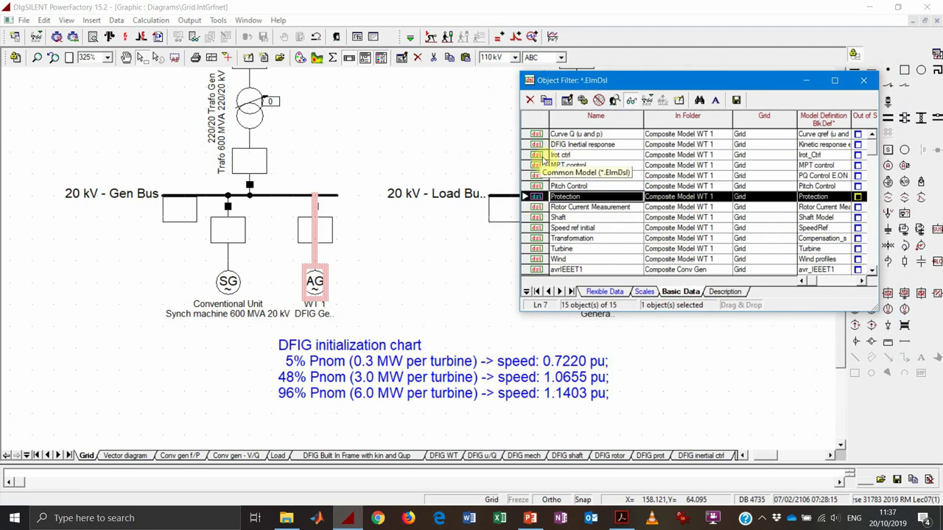
pyautogui.doubleClick(536, 207)
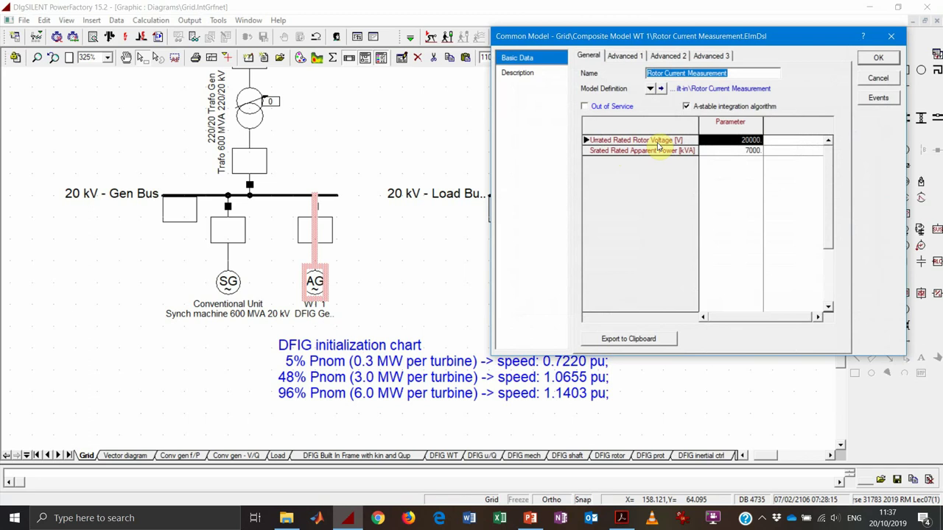
pyautogui.click(876, 78)
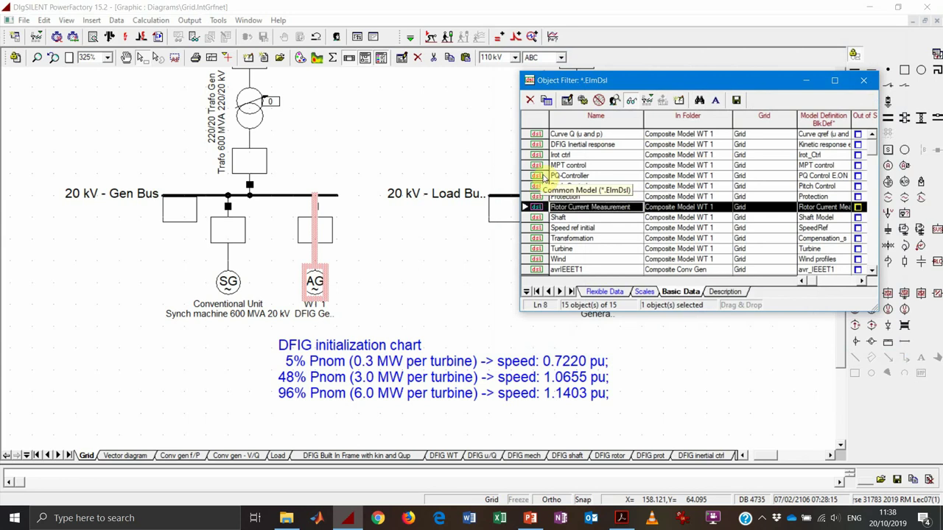
pyautogui.doubleClick(537, 155)
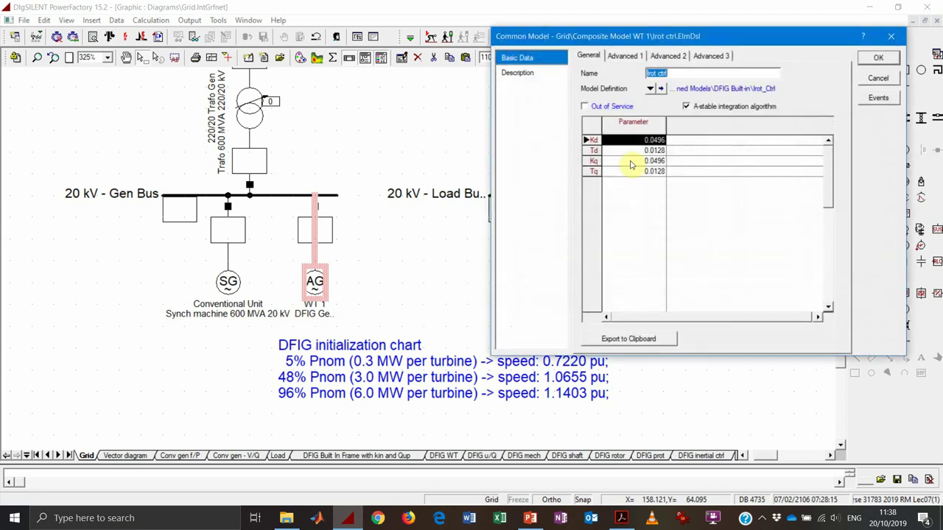
pyautogui.click(869, 78)
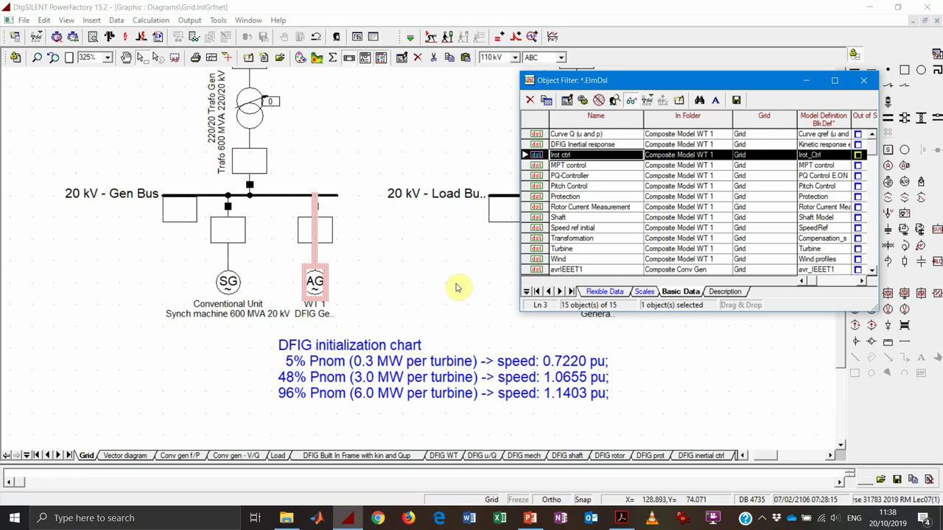
pyautogui.click(762, 519)
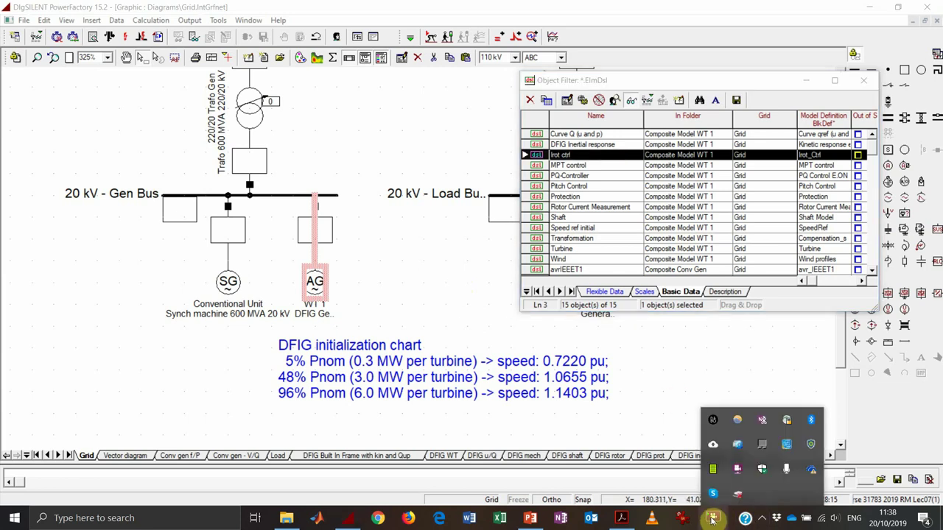